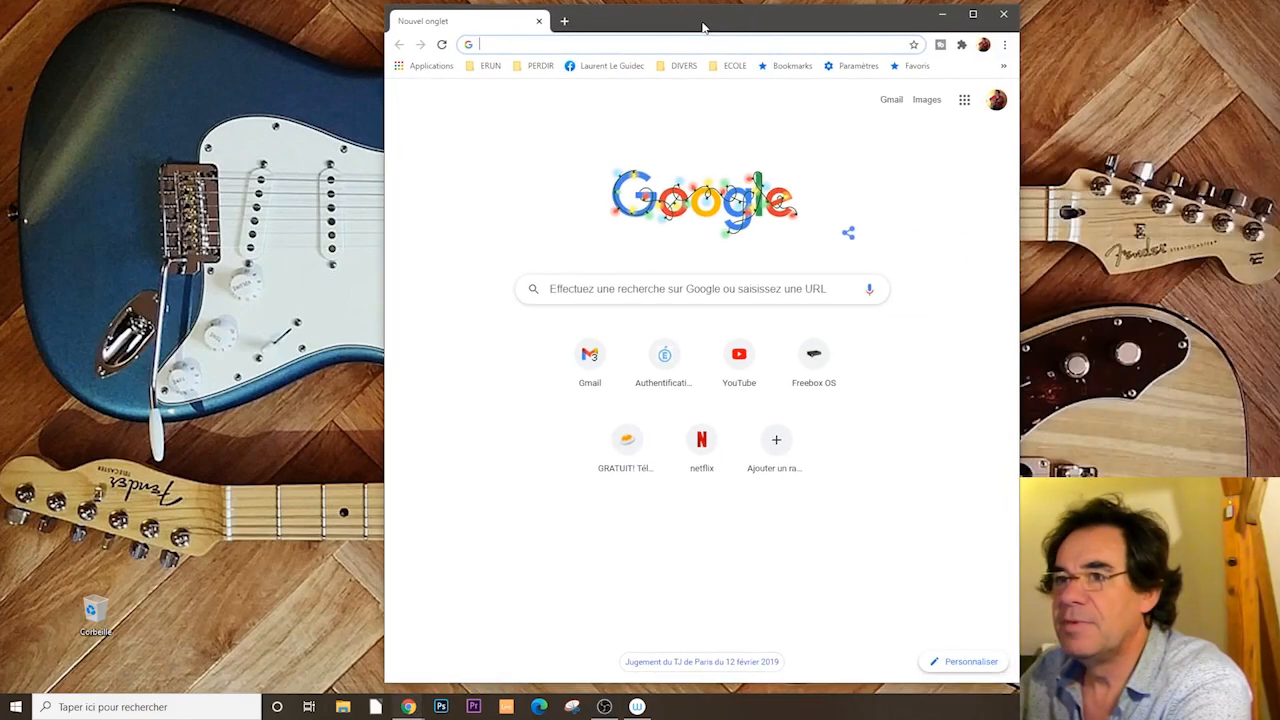
Step: Search the web for "lire couleur" and open the LireCouleur – Outils d'aide à la lecture site
double_click(704, 25)
left_click(535, 36)
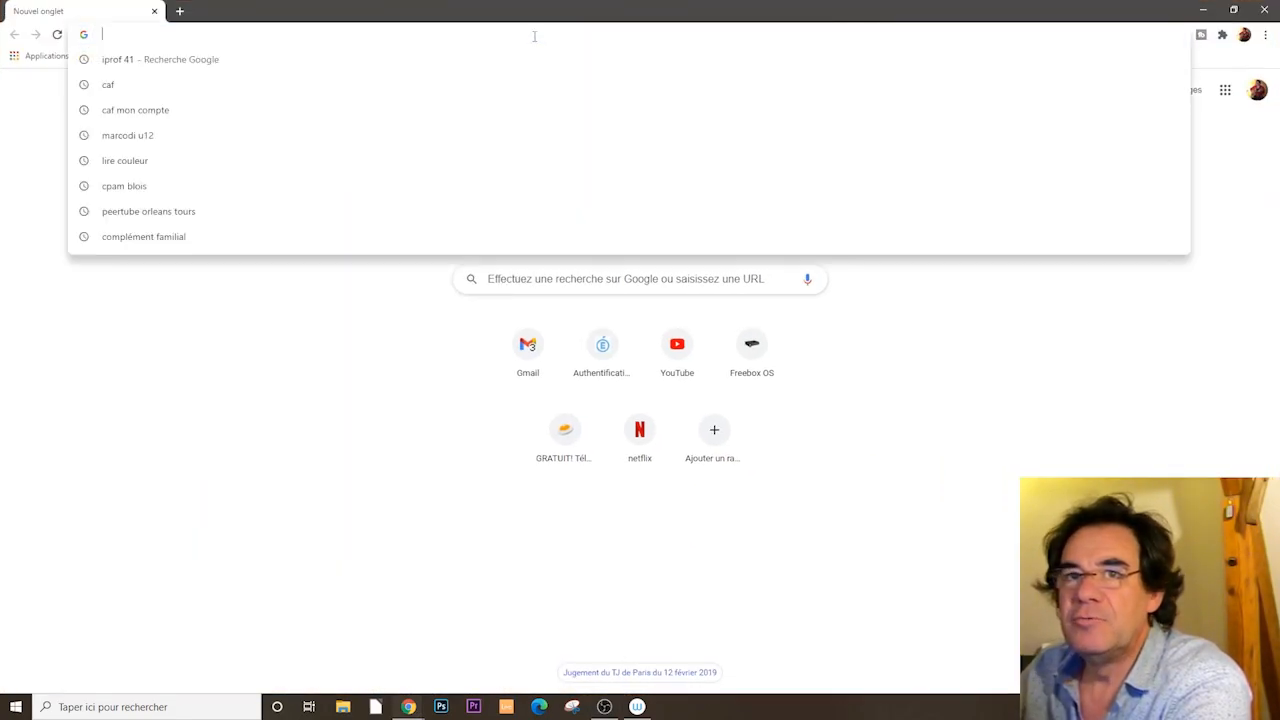
type("lire couleur")
key("Return")
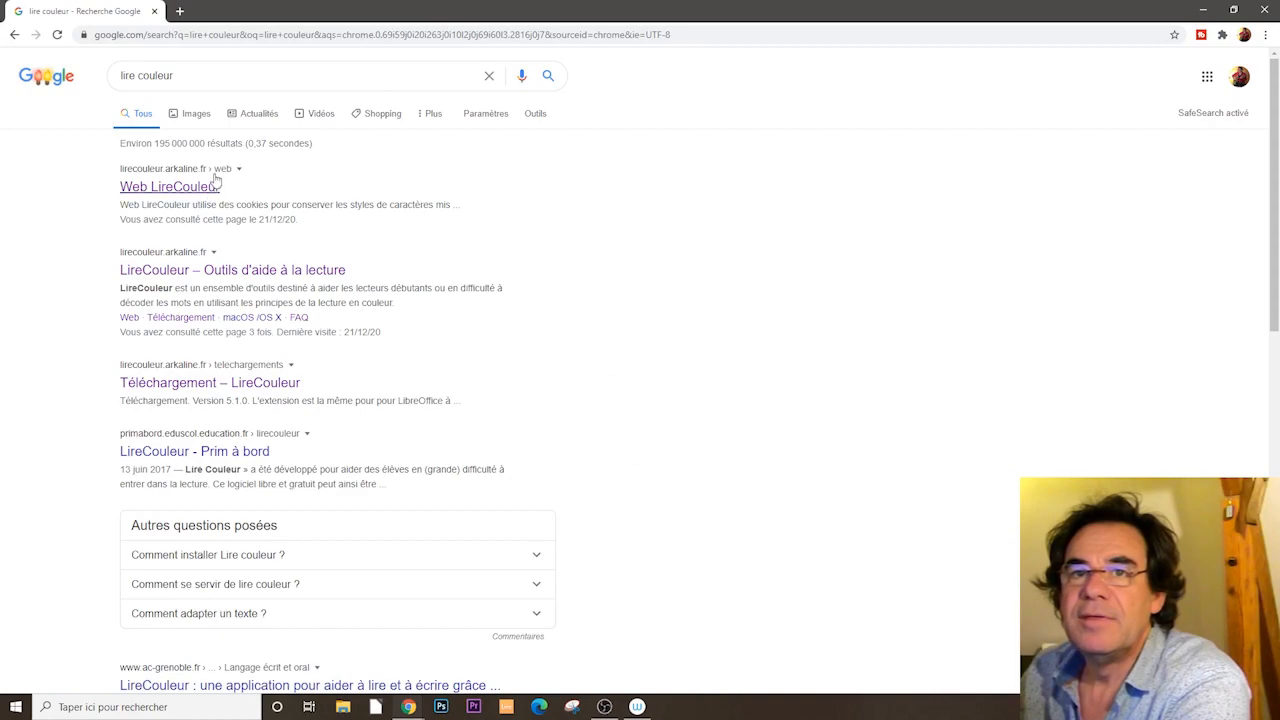
left_click(179, 272)
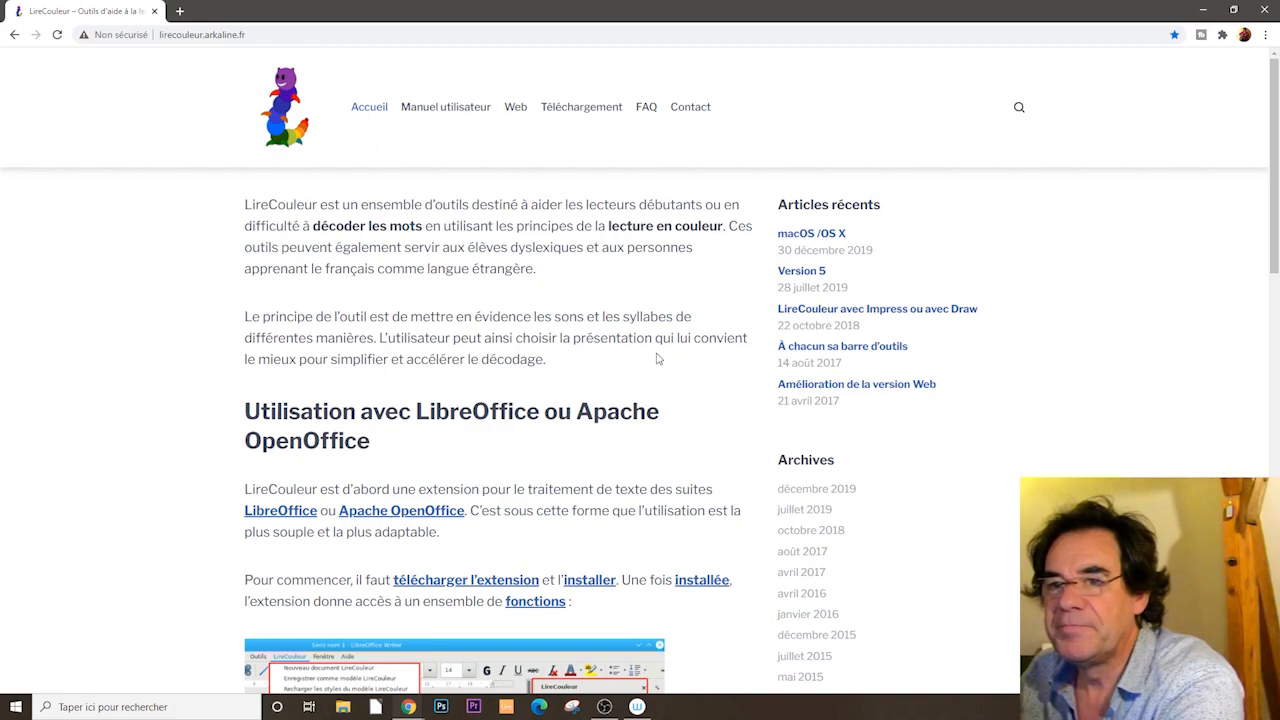
Step: Download the LireCouleur 5.1.0 extension file from the site's download page and keep it despite the browser's safety check
scroll(658, 358, "down", 2)
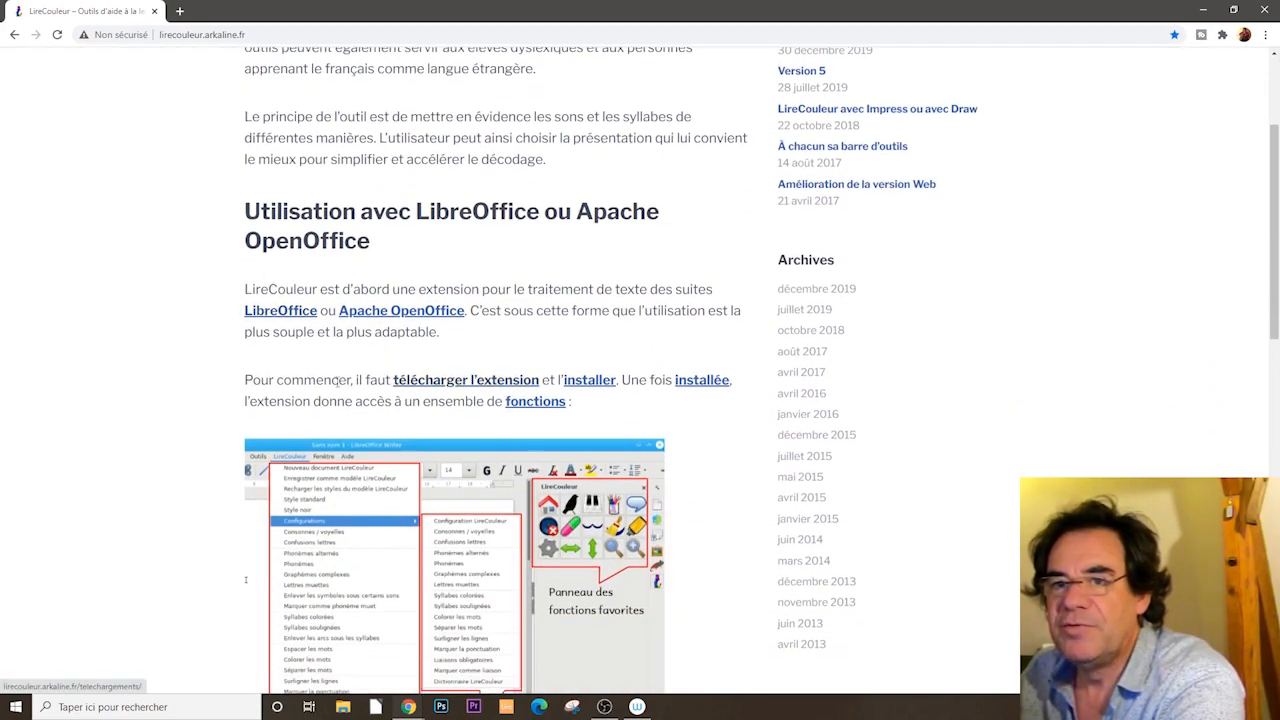
left_click(502, 390)
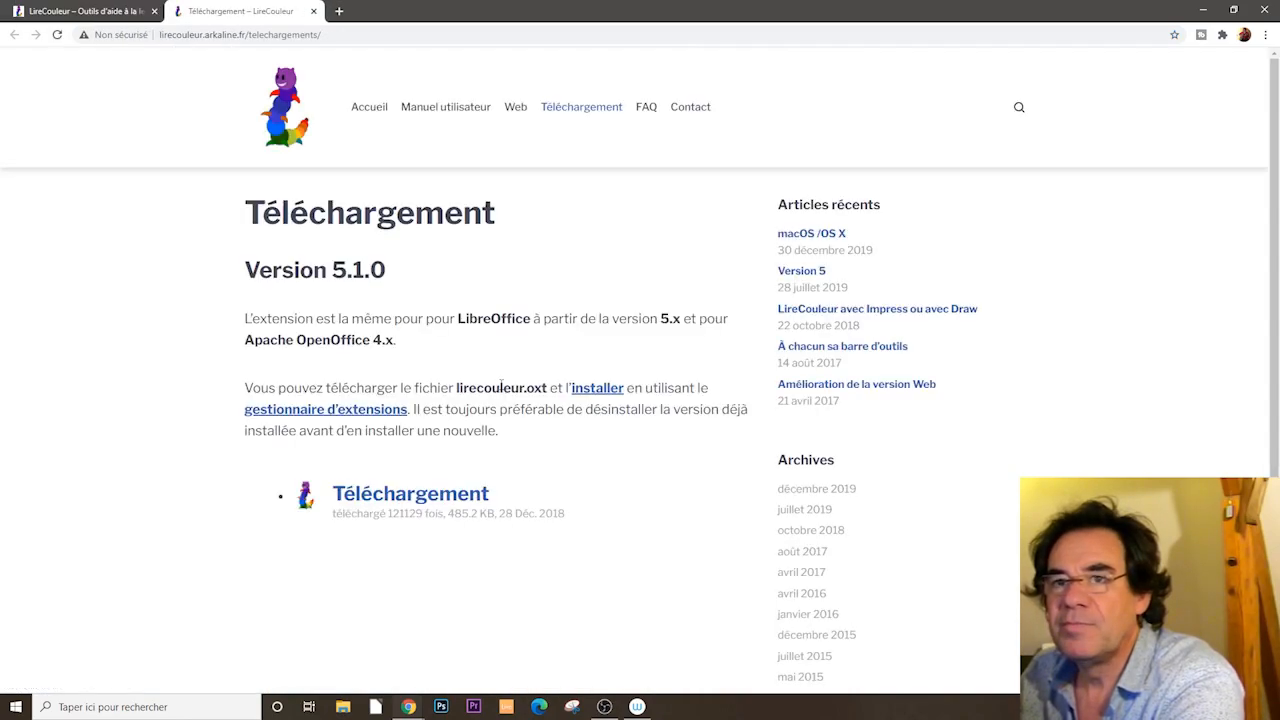
left_click(386, 493)
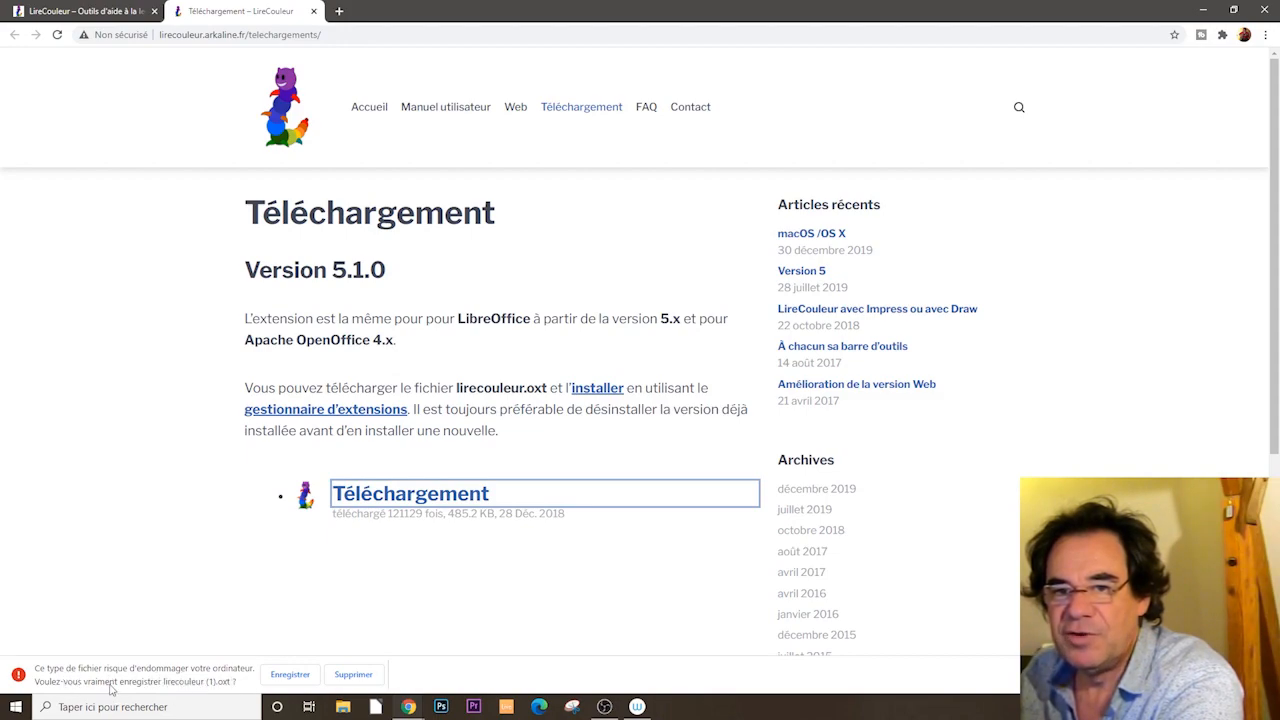
left_click(289, 676)
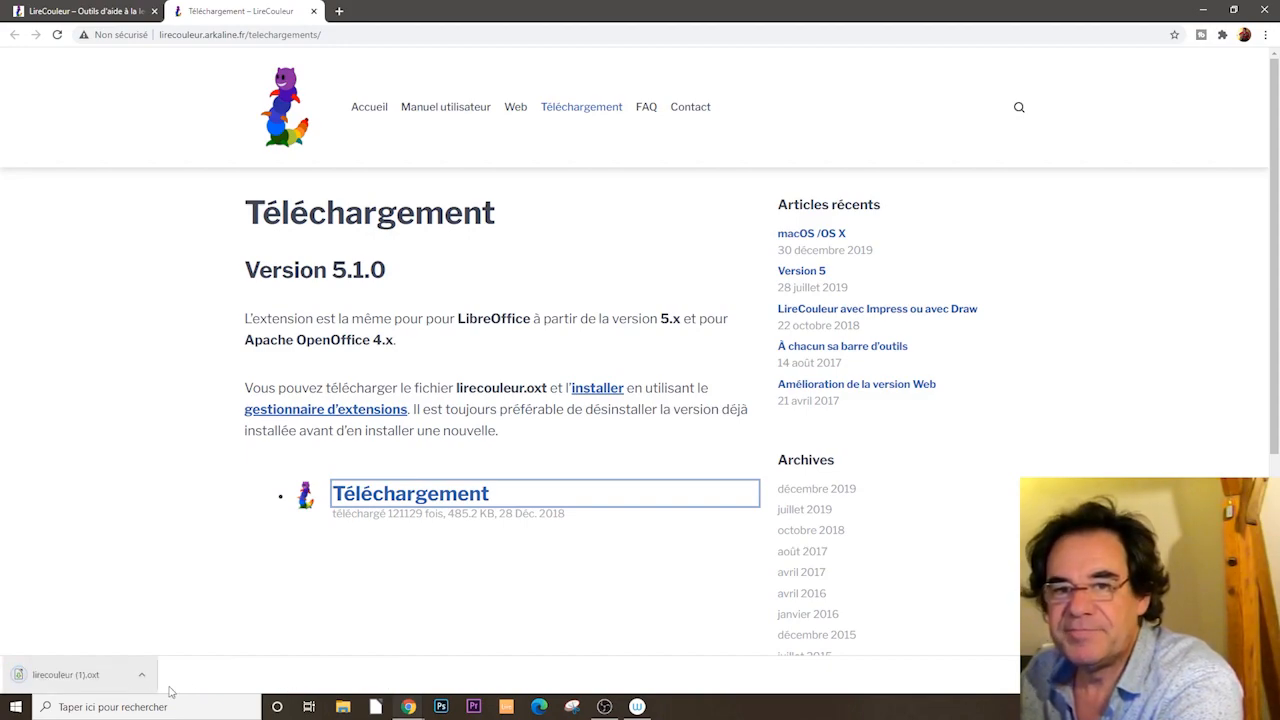
Step: Install the downloaded LireCouleur extension in LibreOffice and restart the suite, declining the repeated installation
left_click(75, 680)
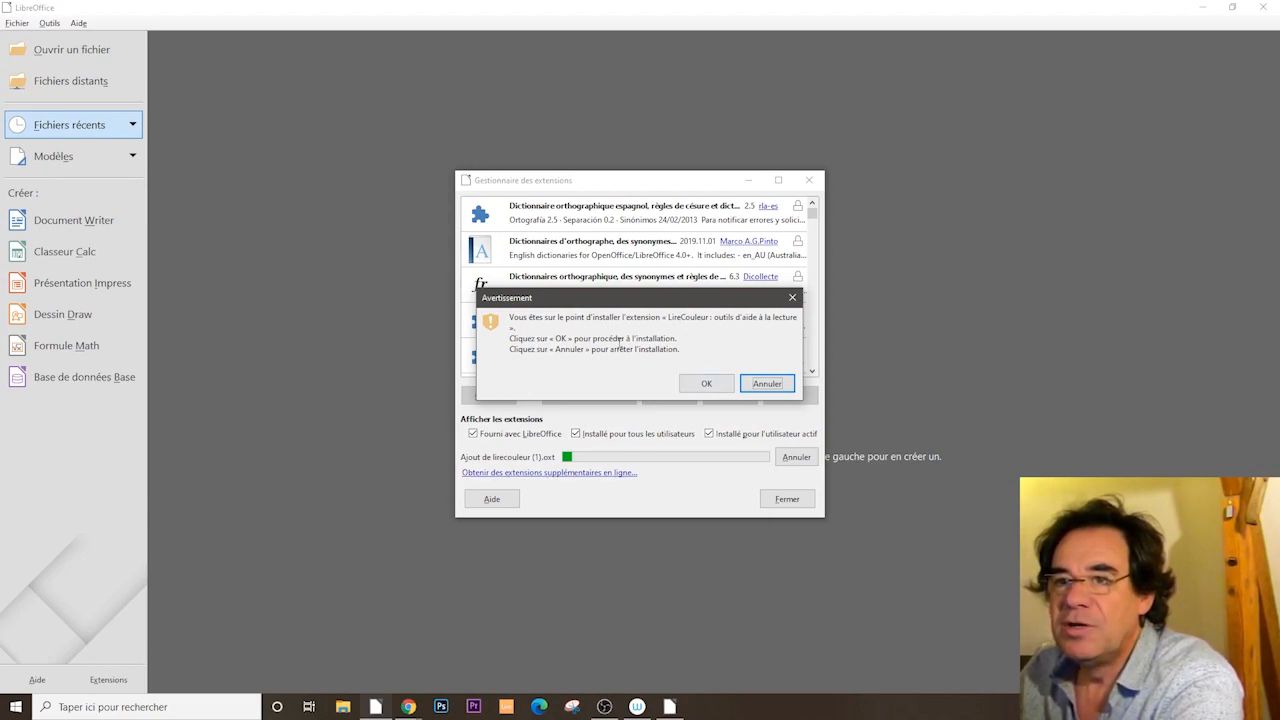
left_click(706, 384)
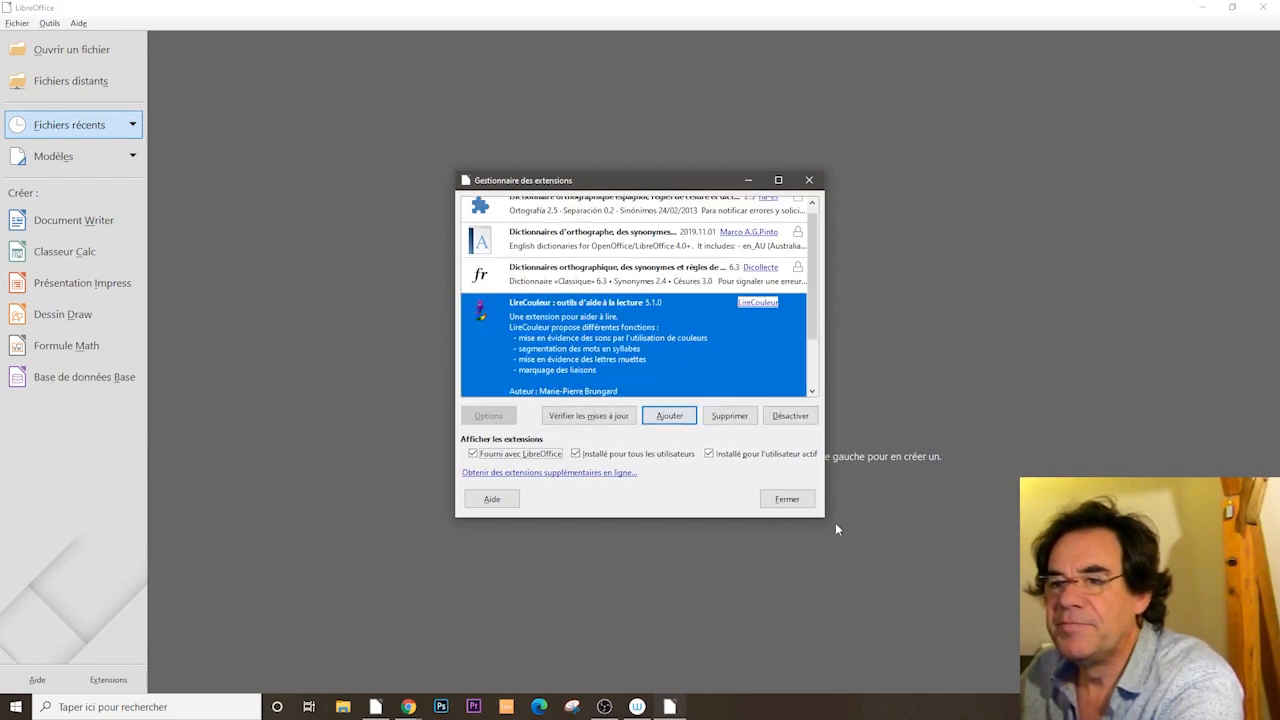
left_click(787, 499)
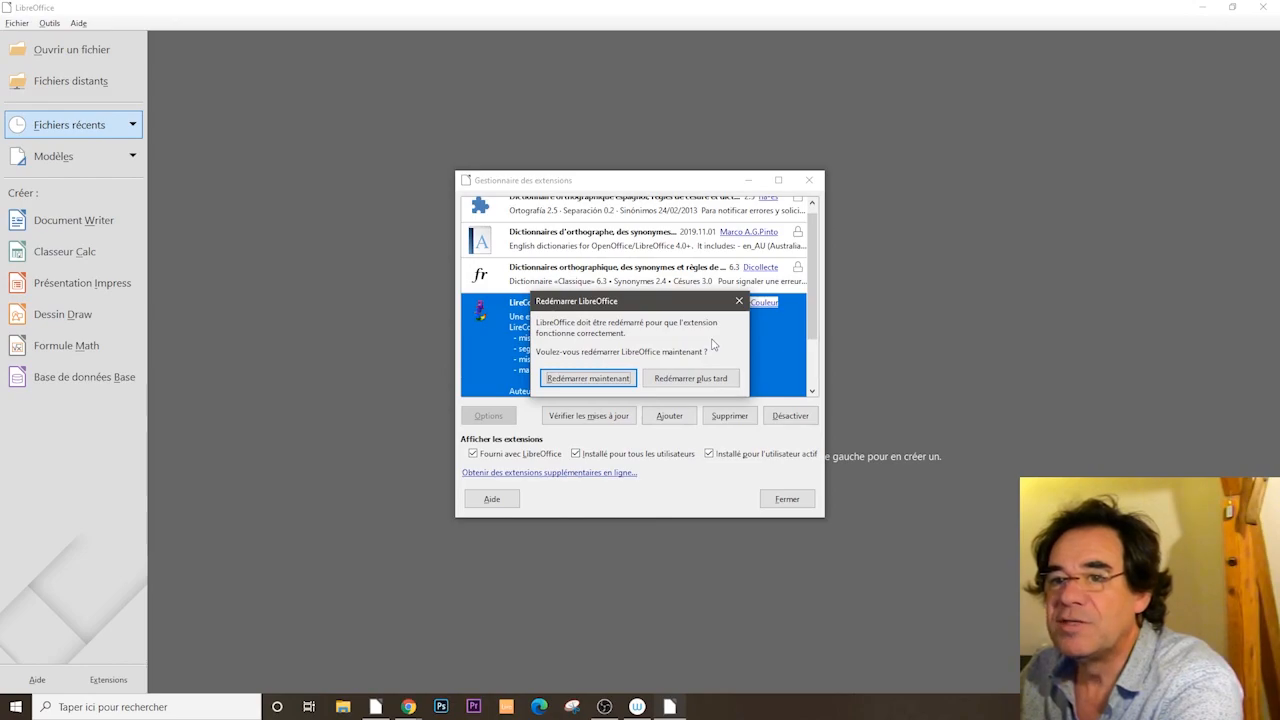
left_click(612, 379)
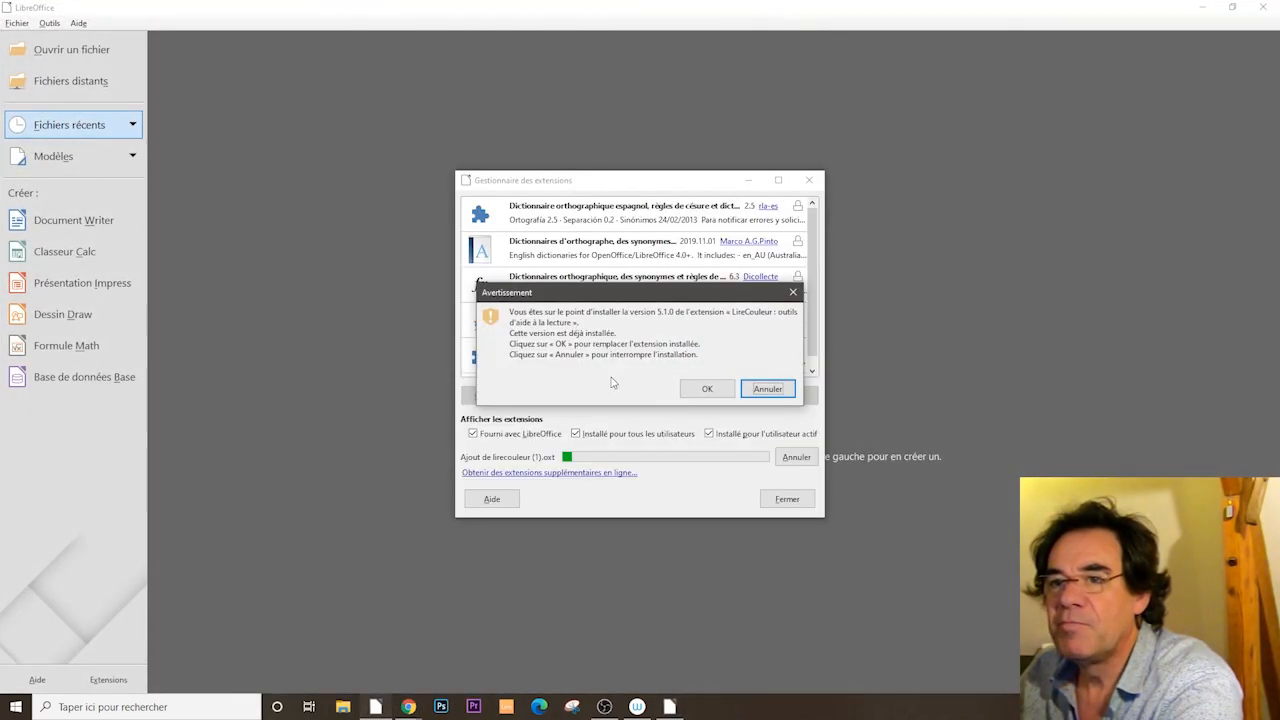
left_click(784, 392)
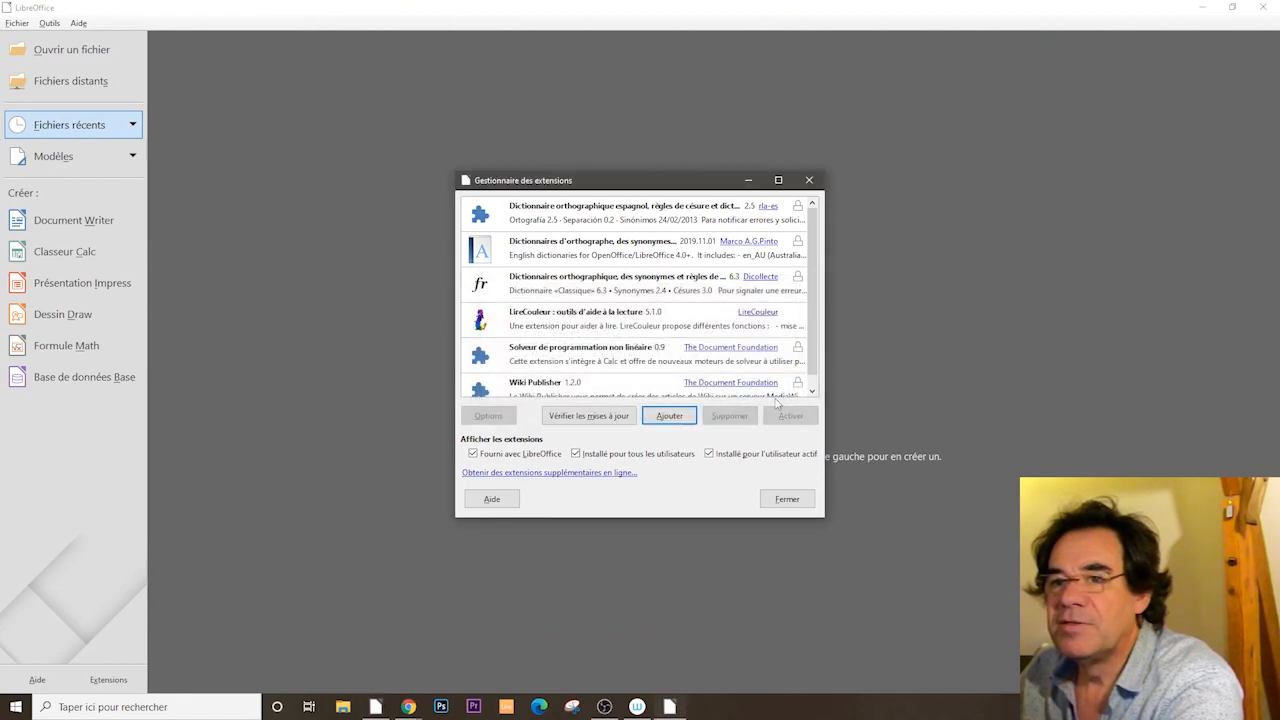
left_click(787, 502)
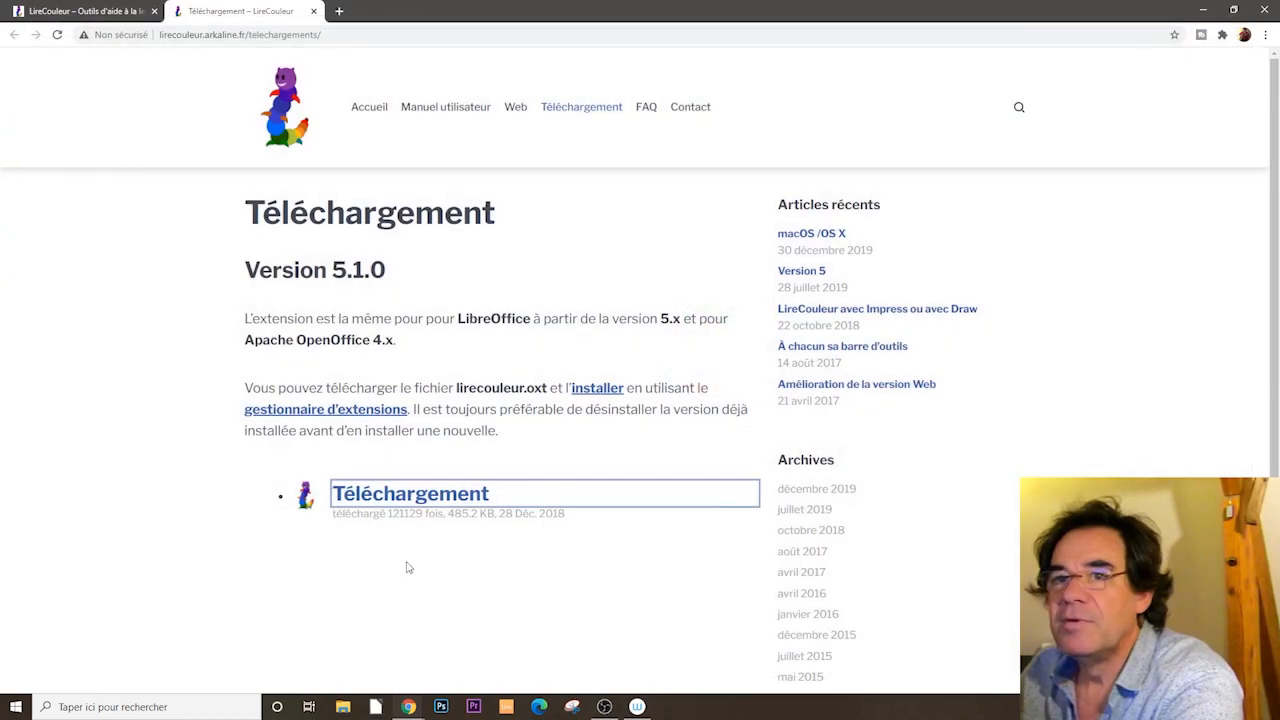
Step: Switch to LibreOffice, create a blank Writer document and display the list of LireCouleur functions
left_click(376, 707)
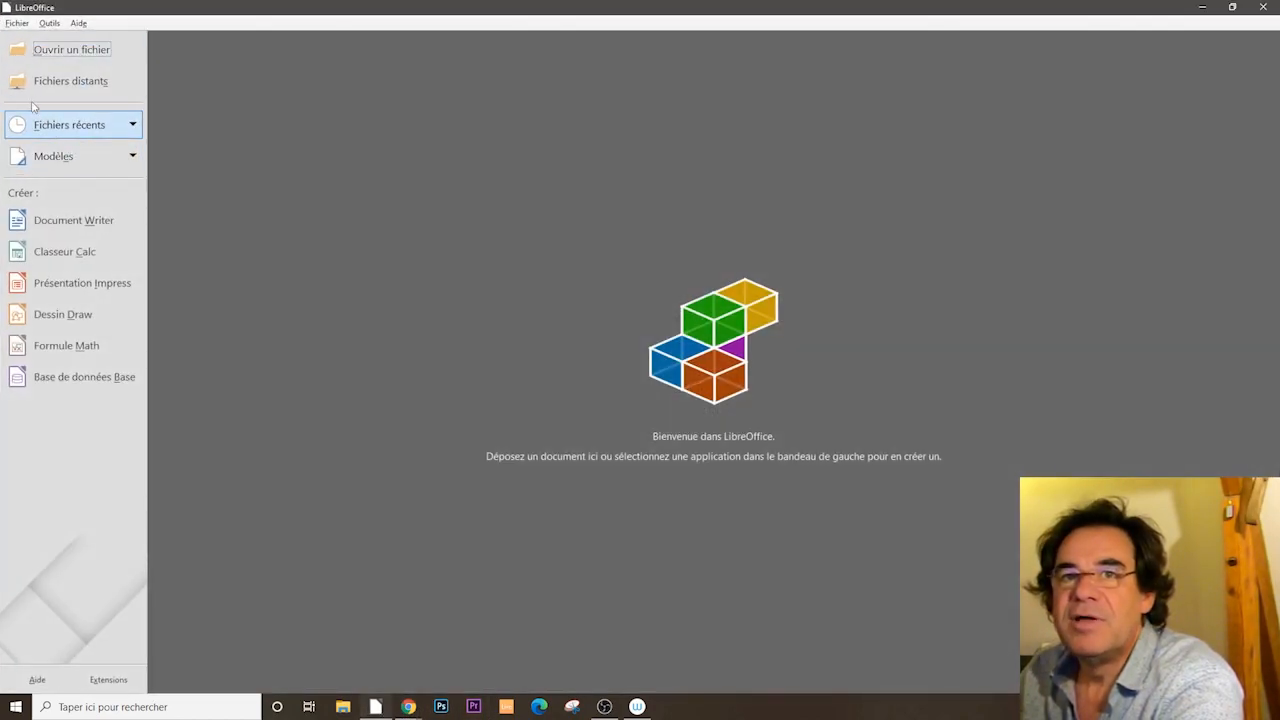
left_click(45, 228)
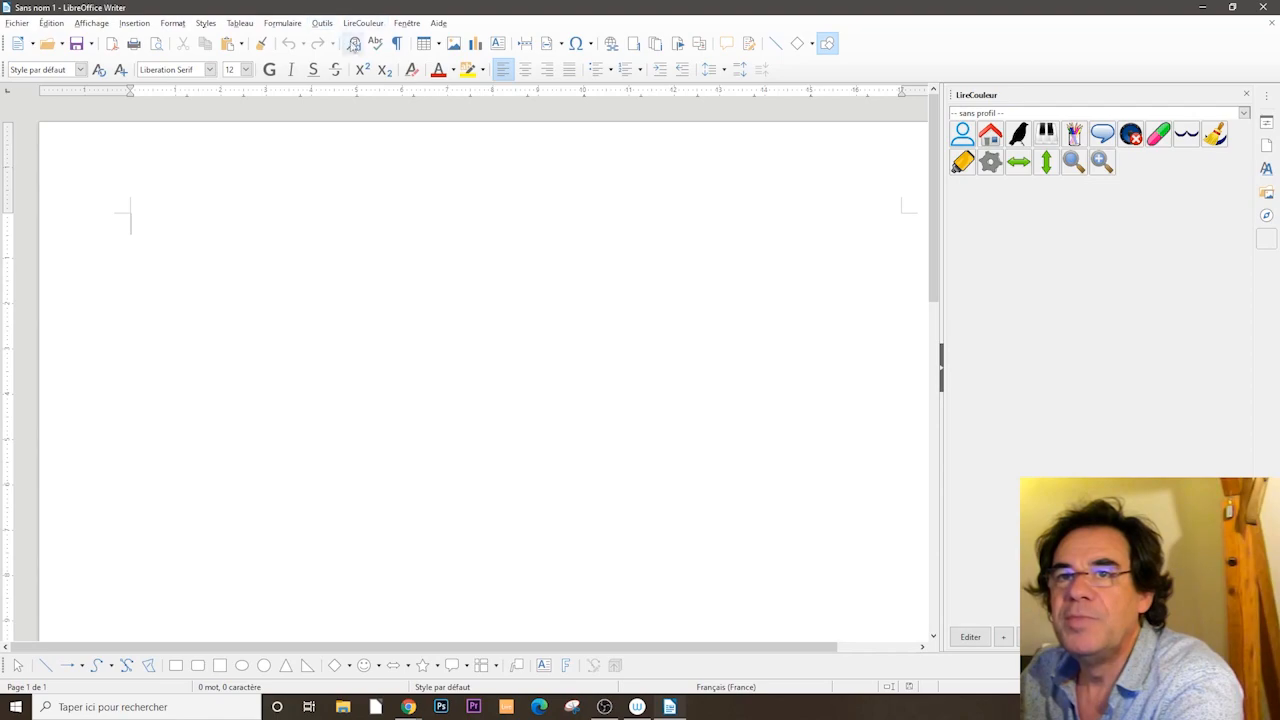
left_click(361, 26)
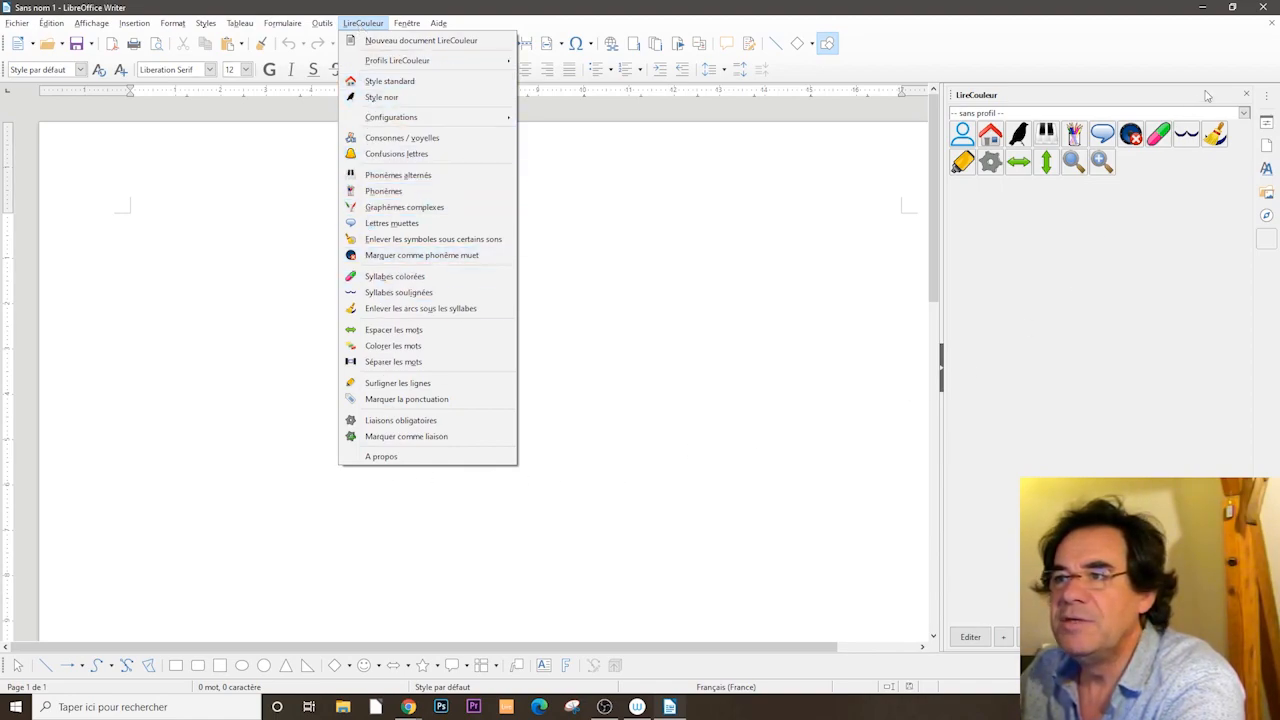
left_click(1037, 325)
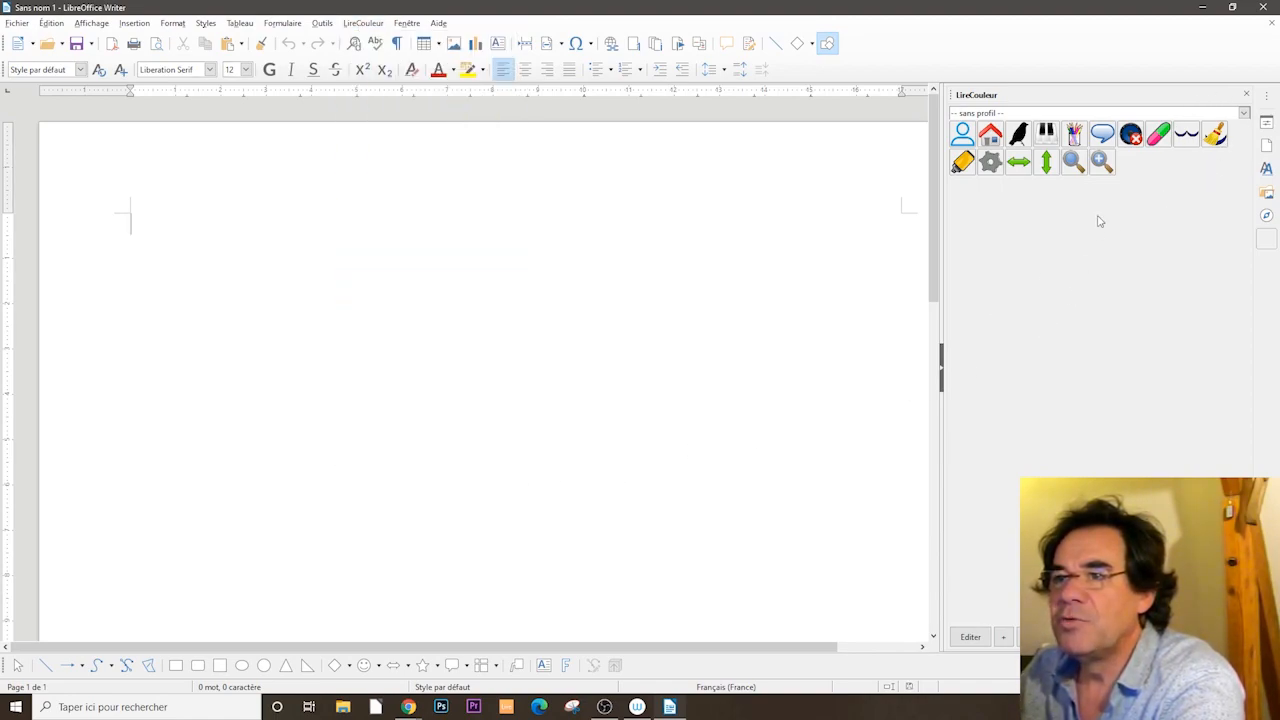
Step: Close the LireCouleur side panel and show it again through the sidebar settings
left_click(1246, 94)
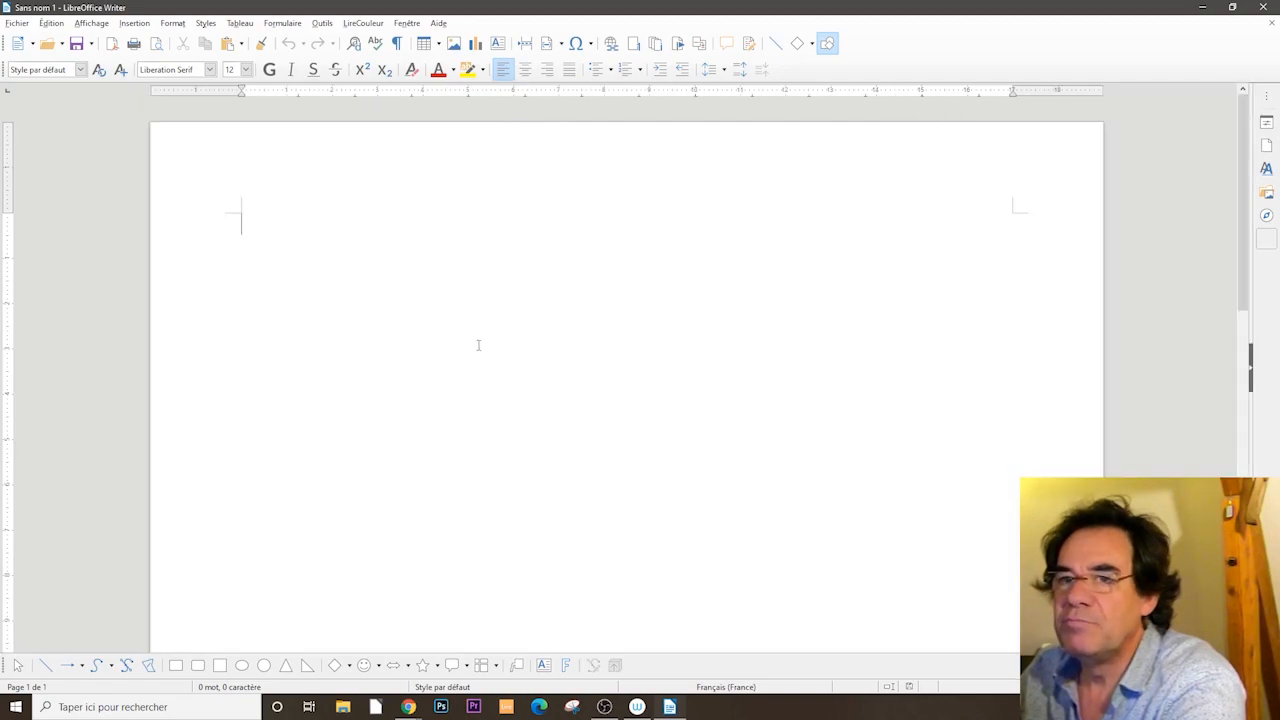
left_click(1266, 99)
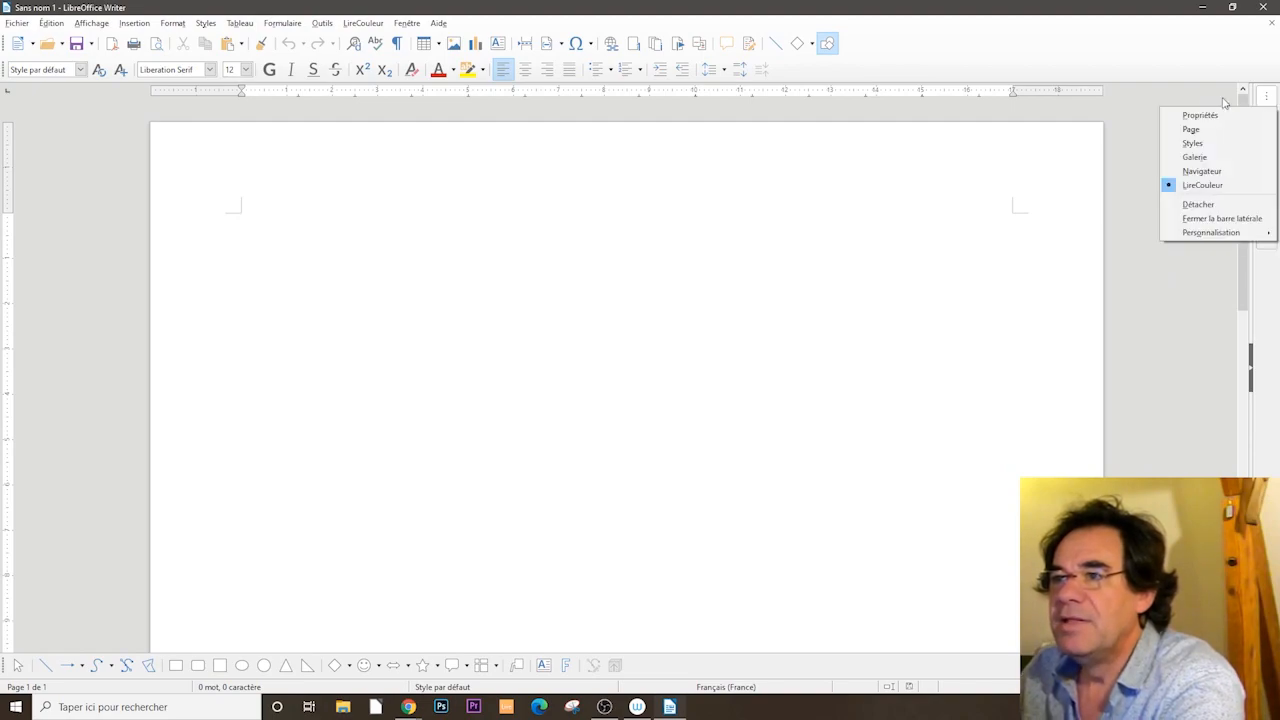
left_click(1208, 189)
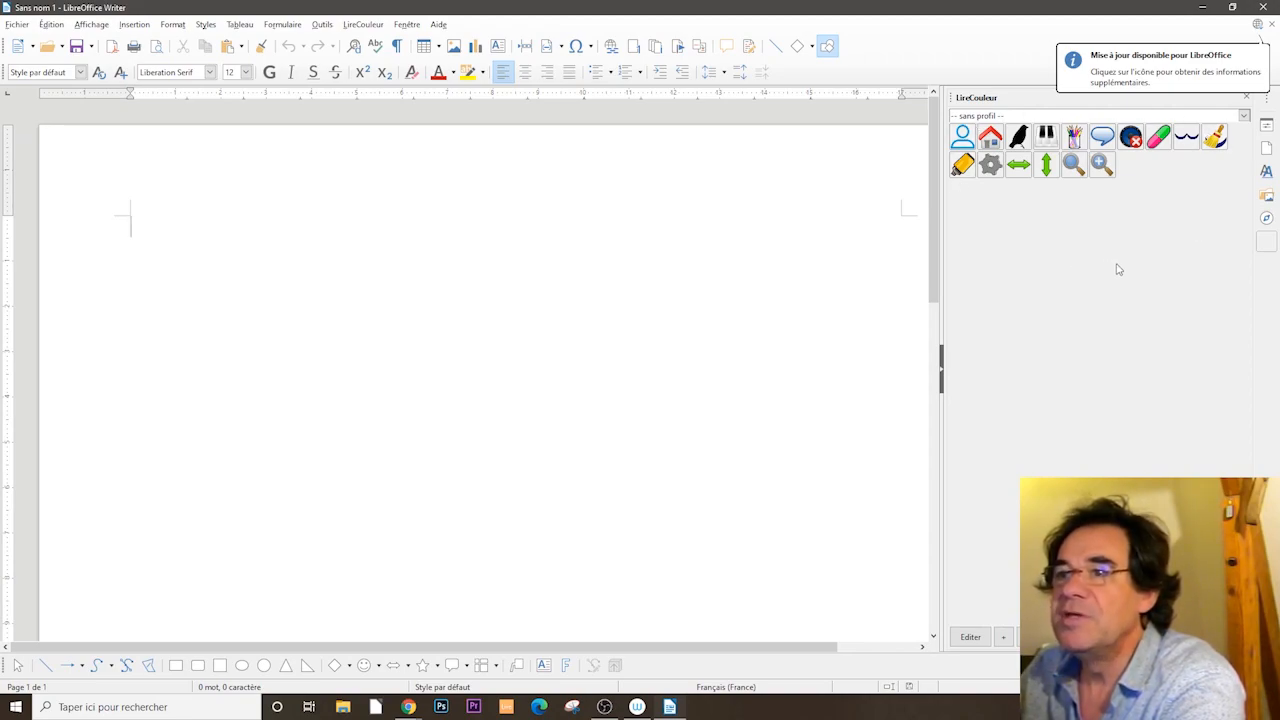
left_click(1244, 116)
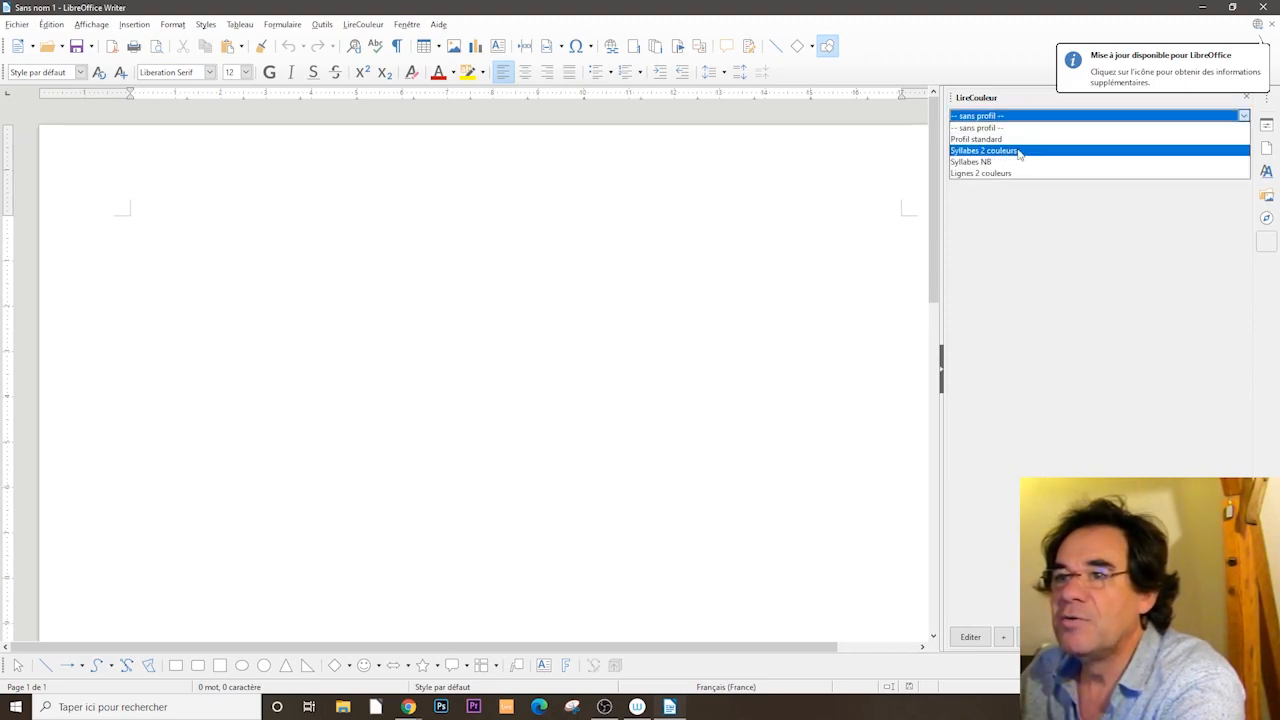
left_click(1008, 256)
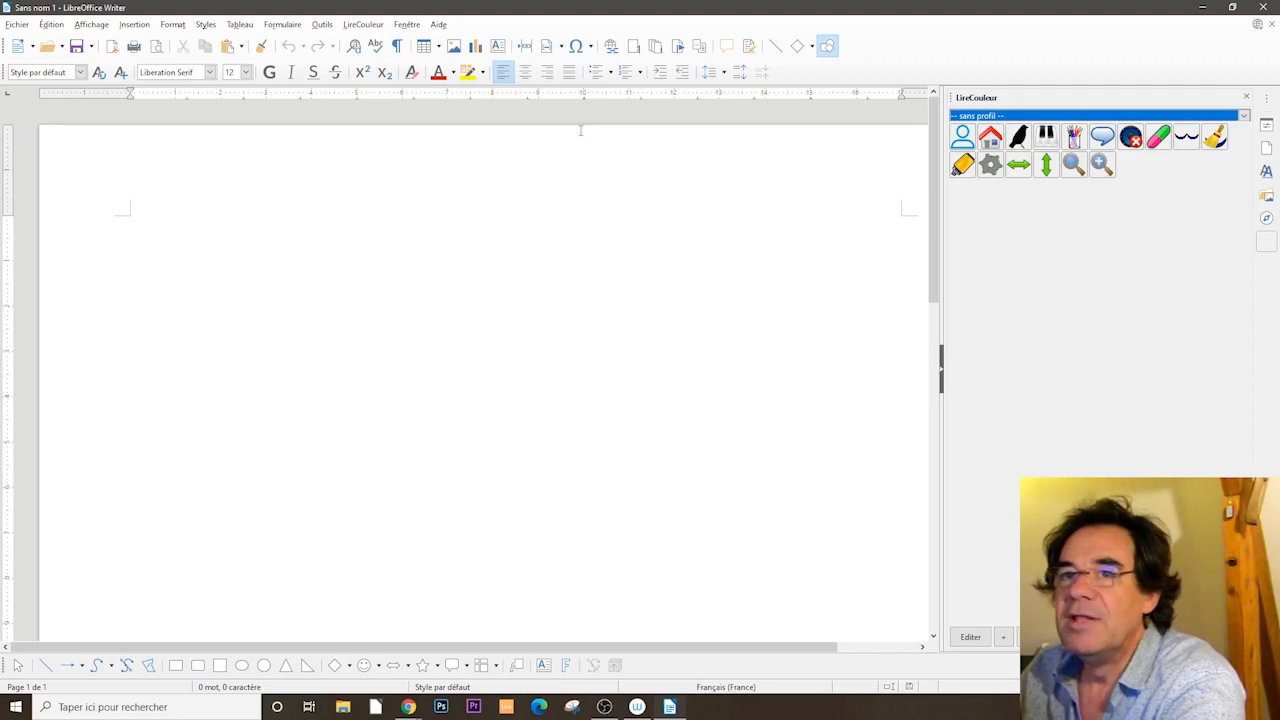
left_click(366, 25)
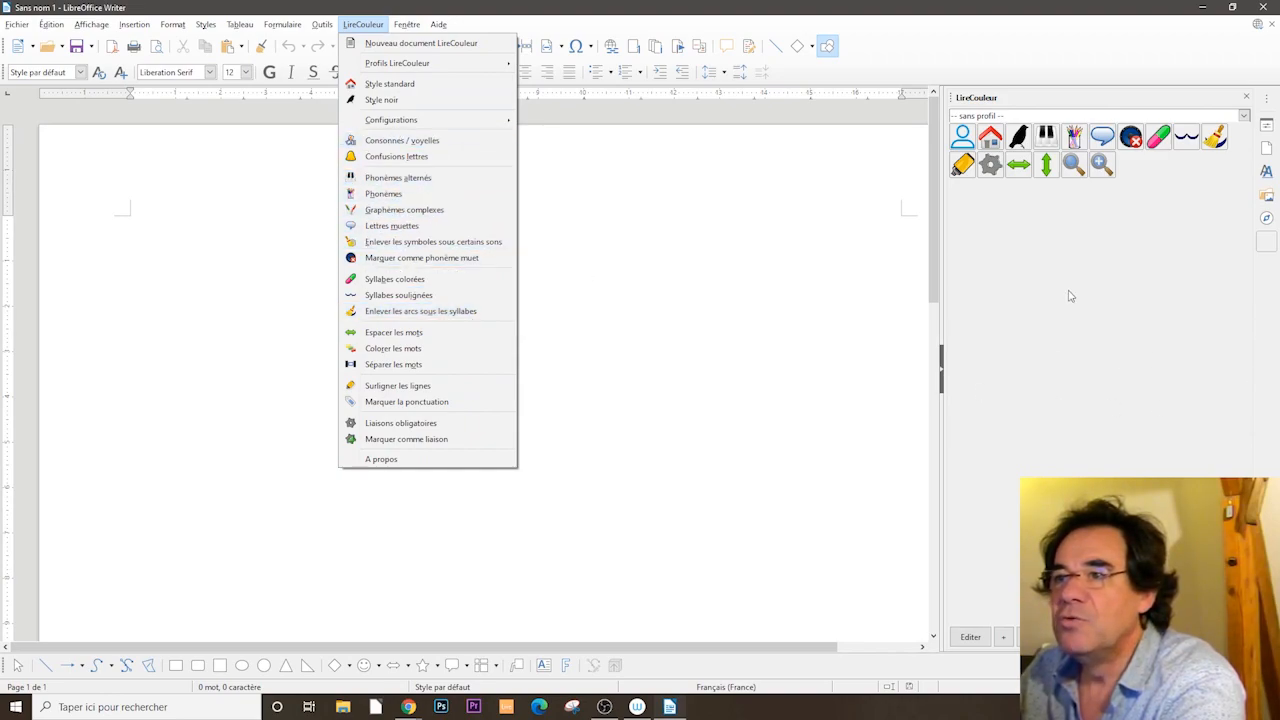
left_click(1107, 305)
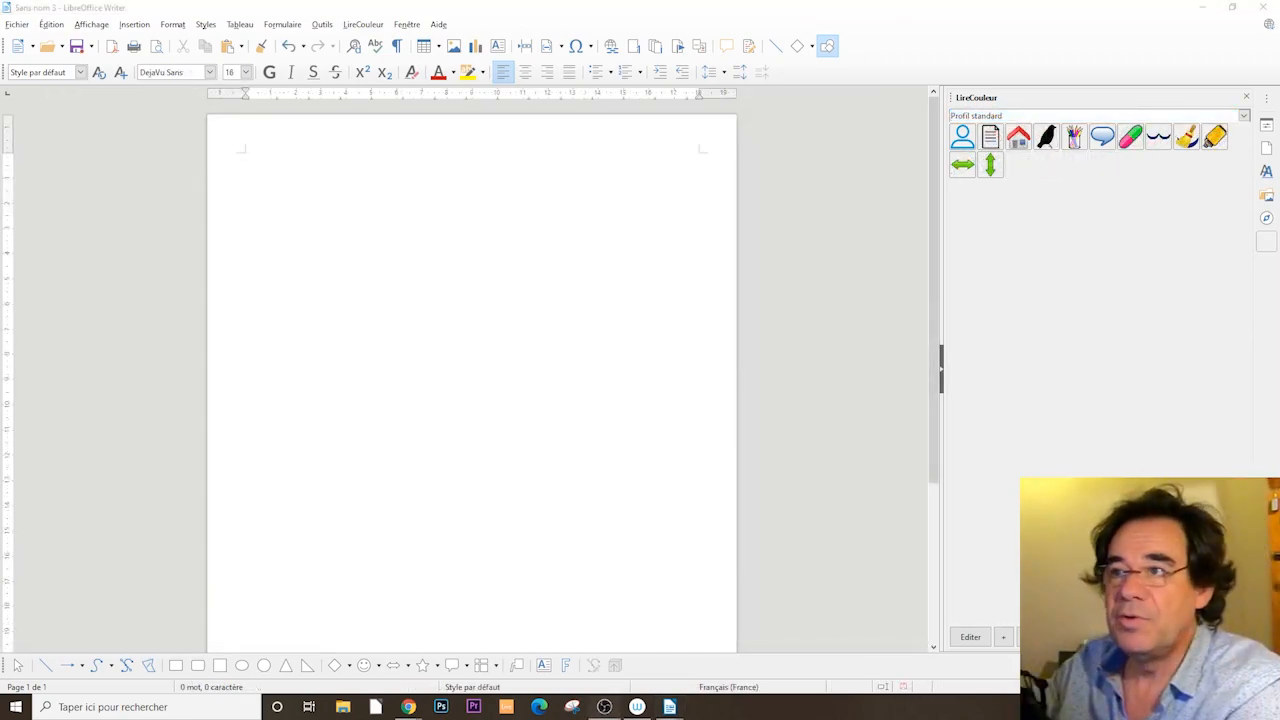
Step: Create a new LireCouleur template document and grey out the silent letters throughout its text
left_click(990, 140)
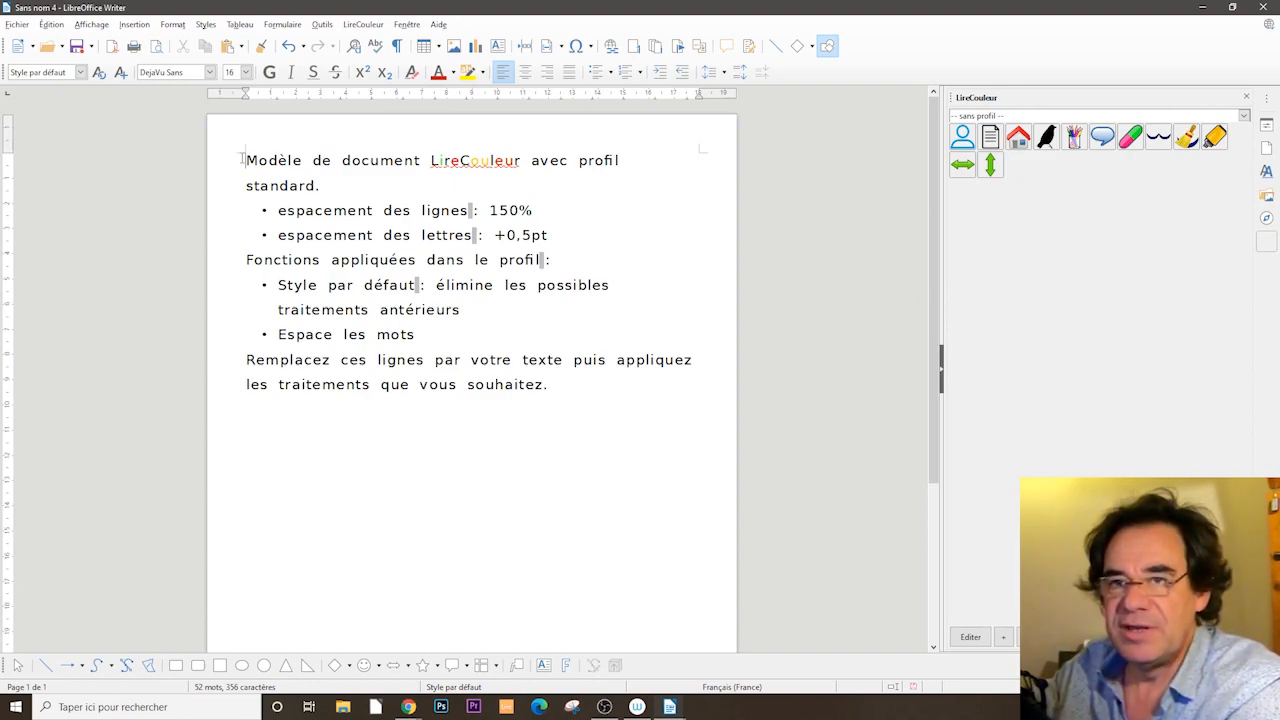
left_click_drag(241, 158, 571, 384)
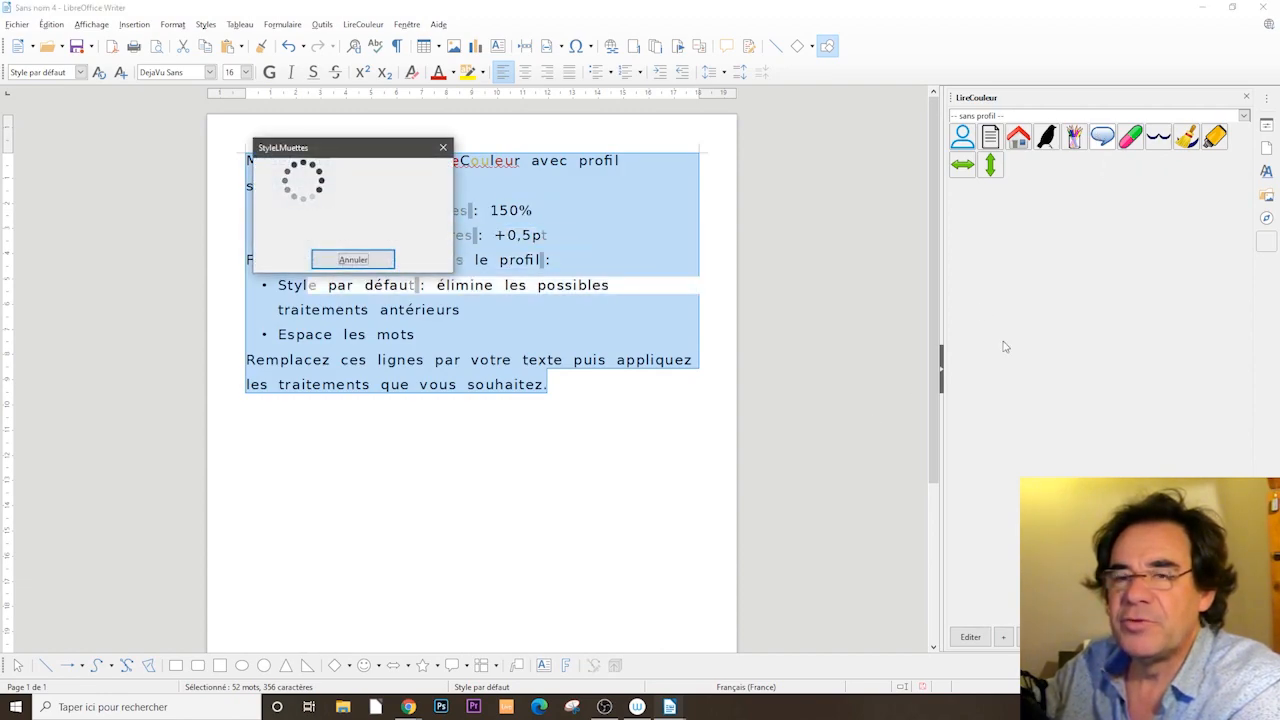
left_click(582, 309)
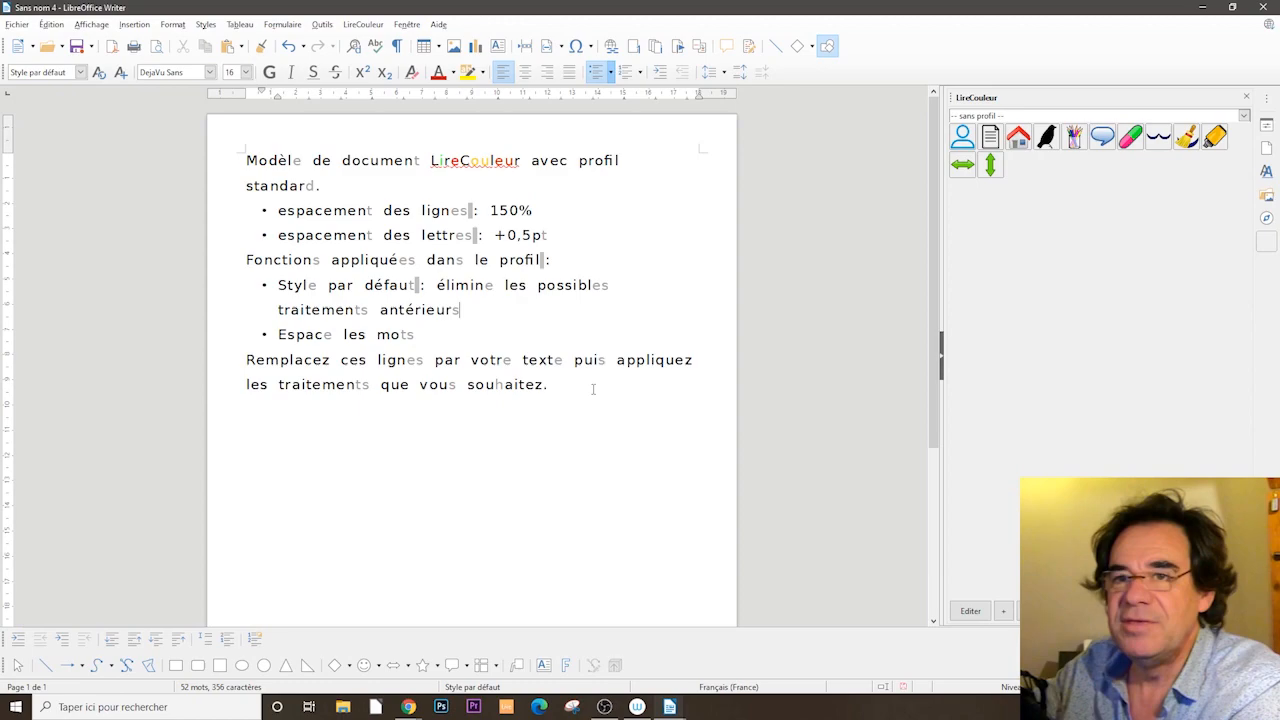
Step: Reset the whole sample text with its greyed silent letters to LireCouleur's standard style
left_click_drag(593, 389, 236, 158)
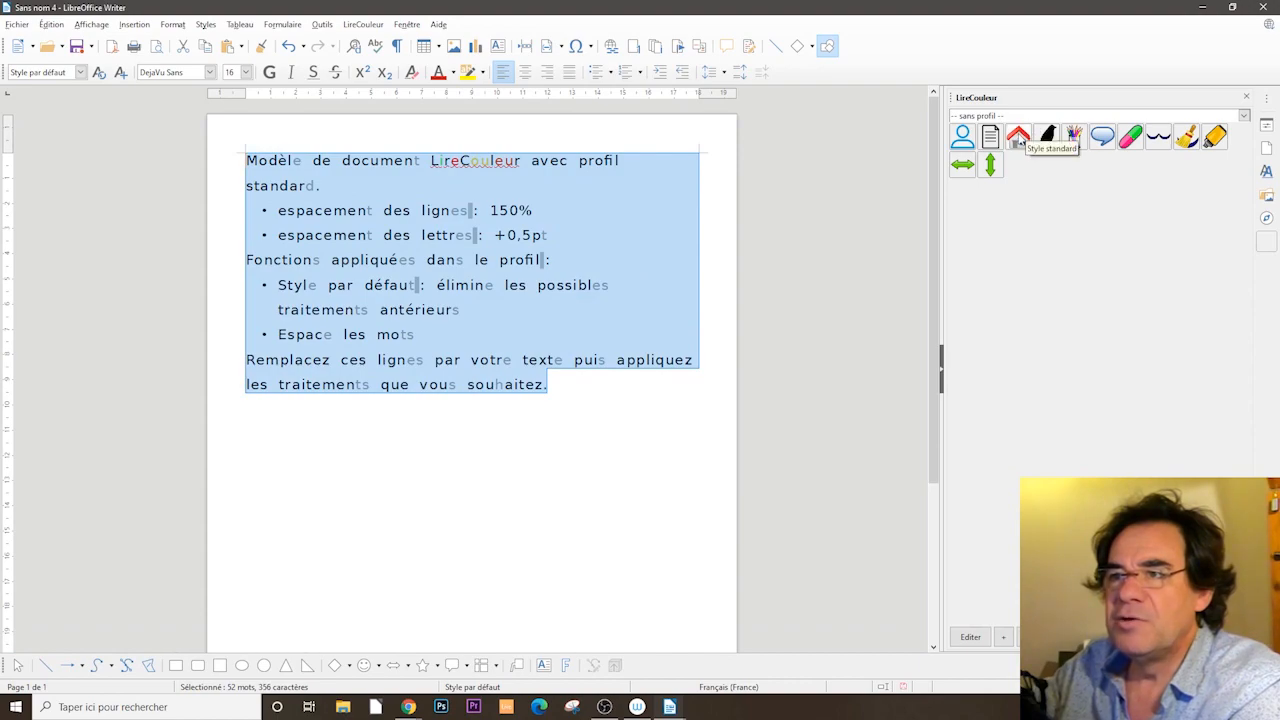
left_click(1018, 138)
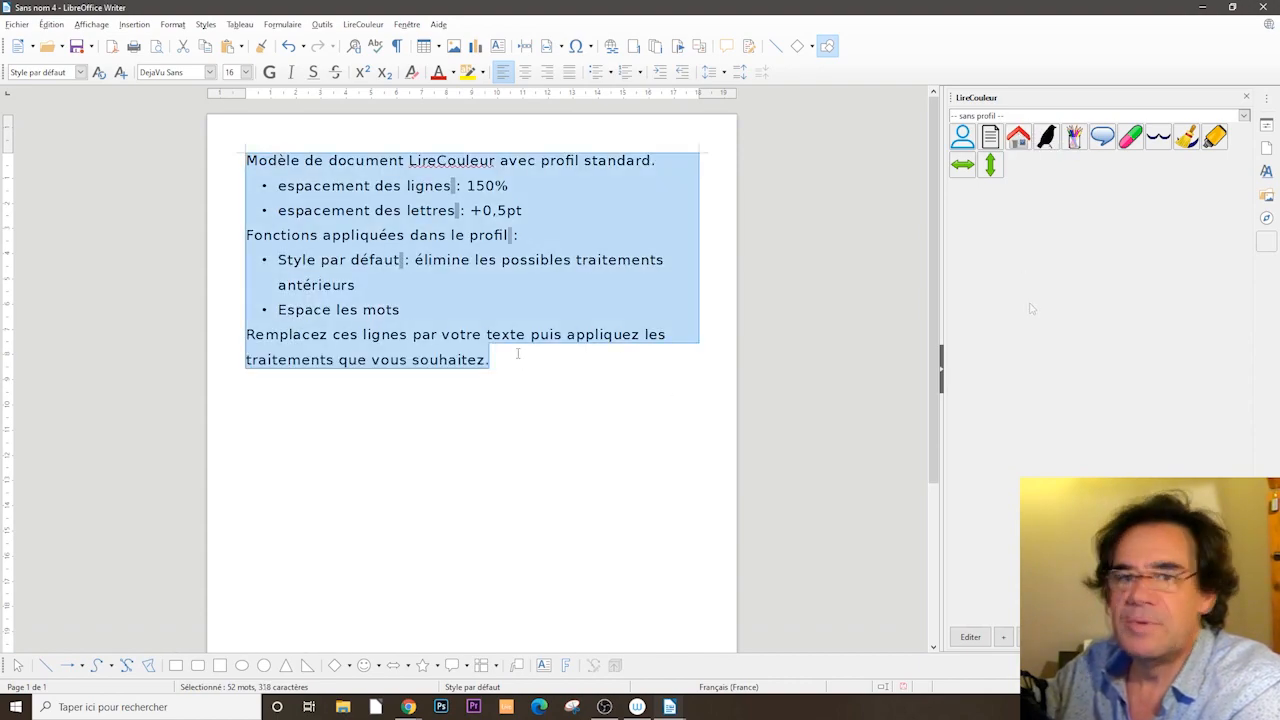
left_click(536, 309)
Step: Colour the phonemes throughout the sample text and select the silent "t" of "document" in the first line
left_click_drag(529, 362, 244, 157)
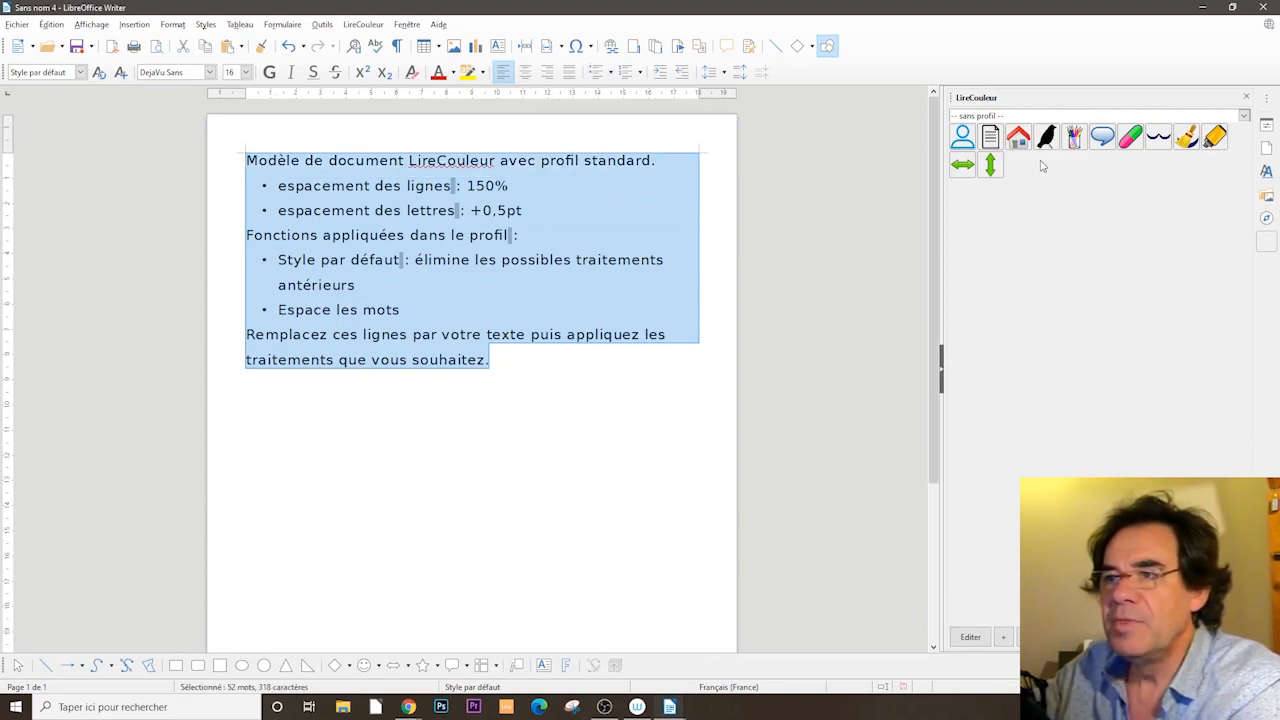
left_click(1079, 140)
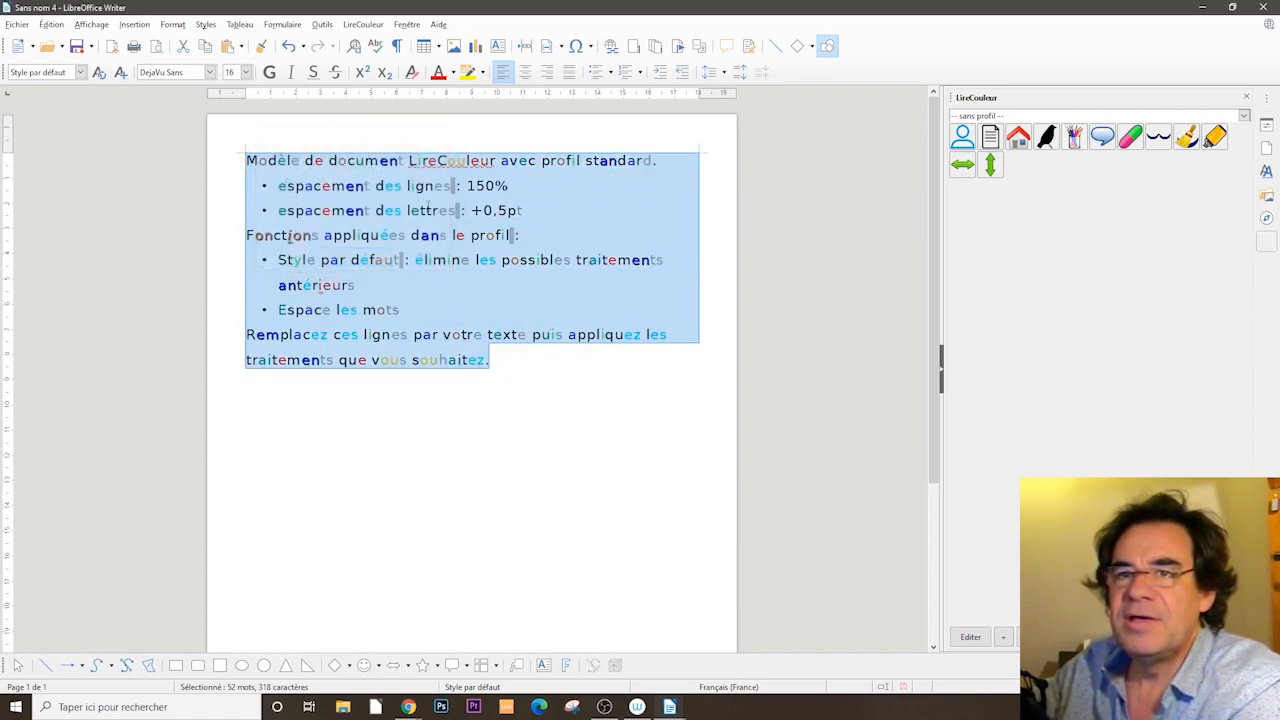
left_click(428, 207)
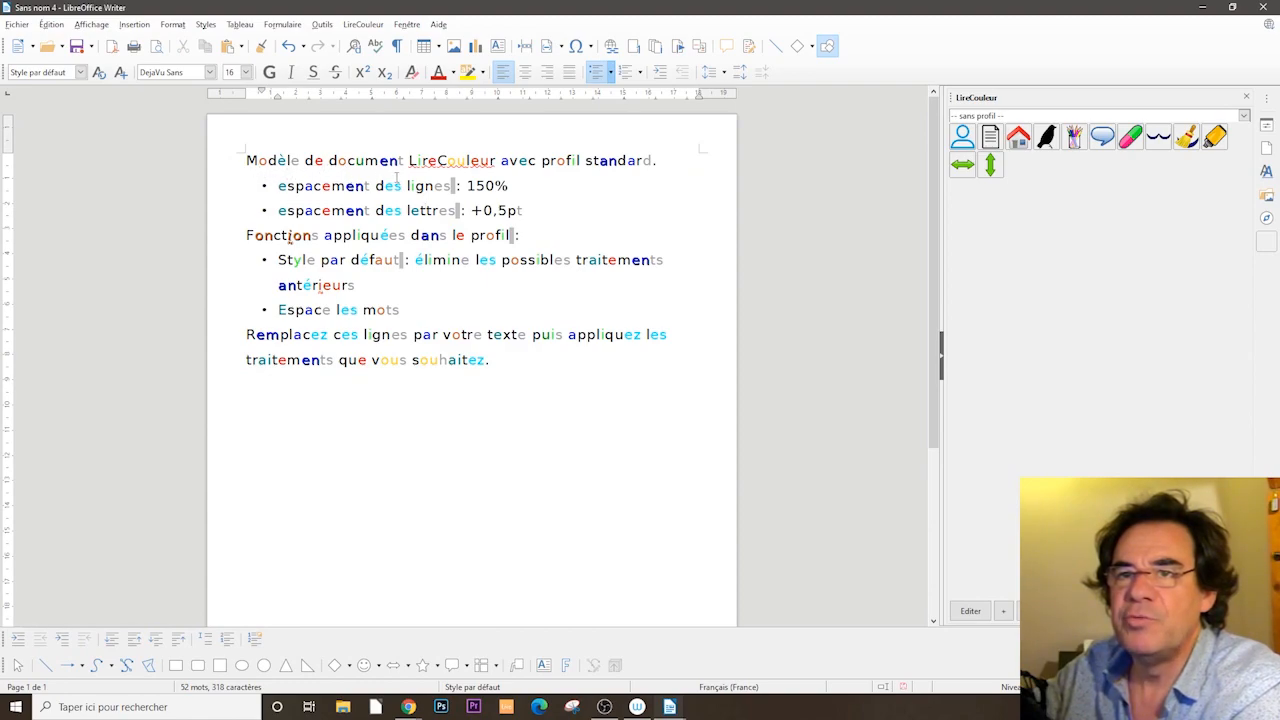
left_click_drag(397, 160, 405, 161)
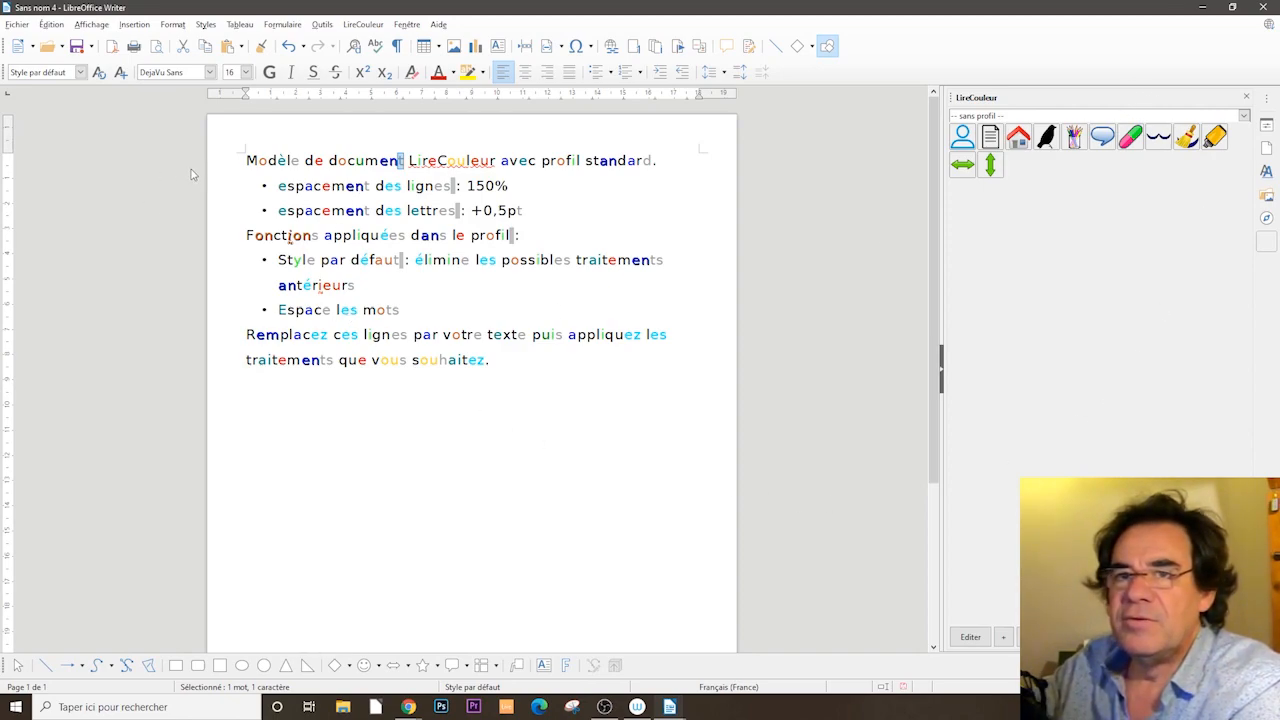
Step: Clear the phoneme colouring from the whole text with the standard style and apply coloured syllables in red and blue
left_click_drag(240, 162, 630, 373)
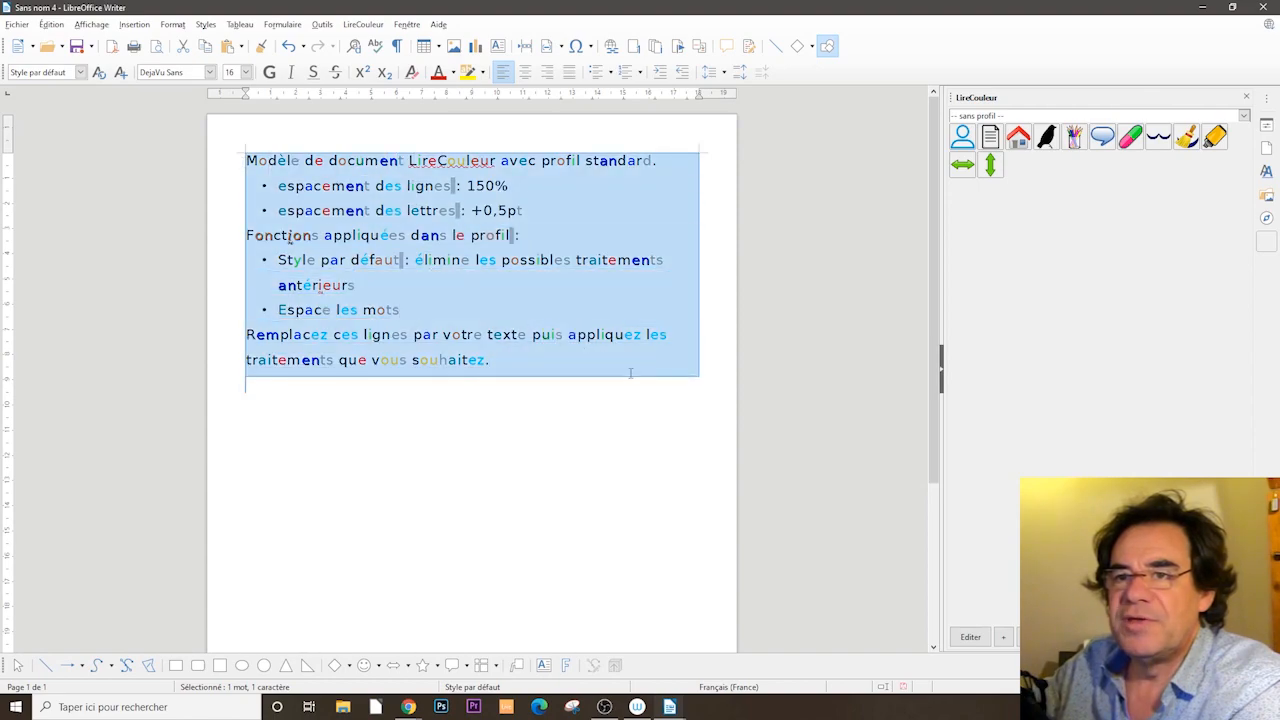
left_click(1019, 138)
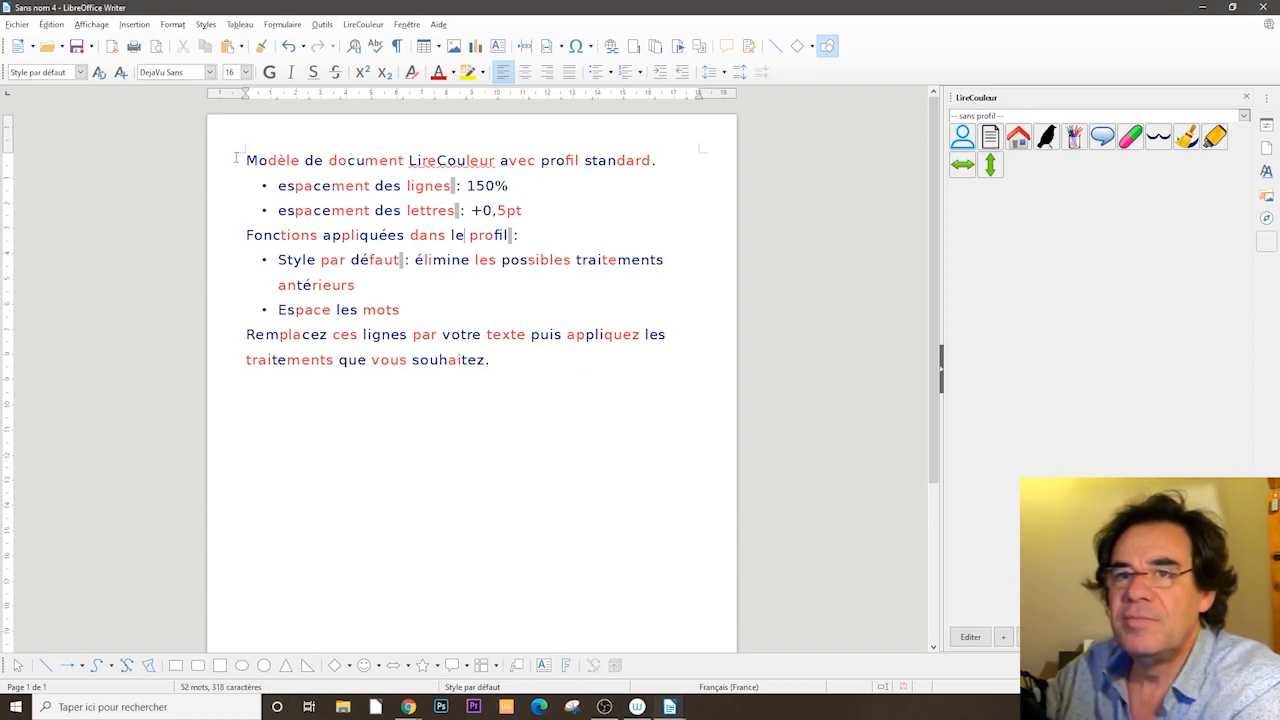
Step: Reset the whole coloured text to the black style and underline its syllables with arcs
left_click_drag(246, 160, 532, 359)
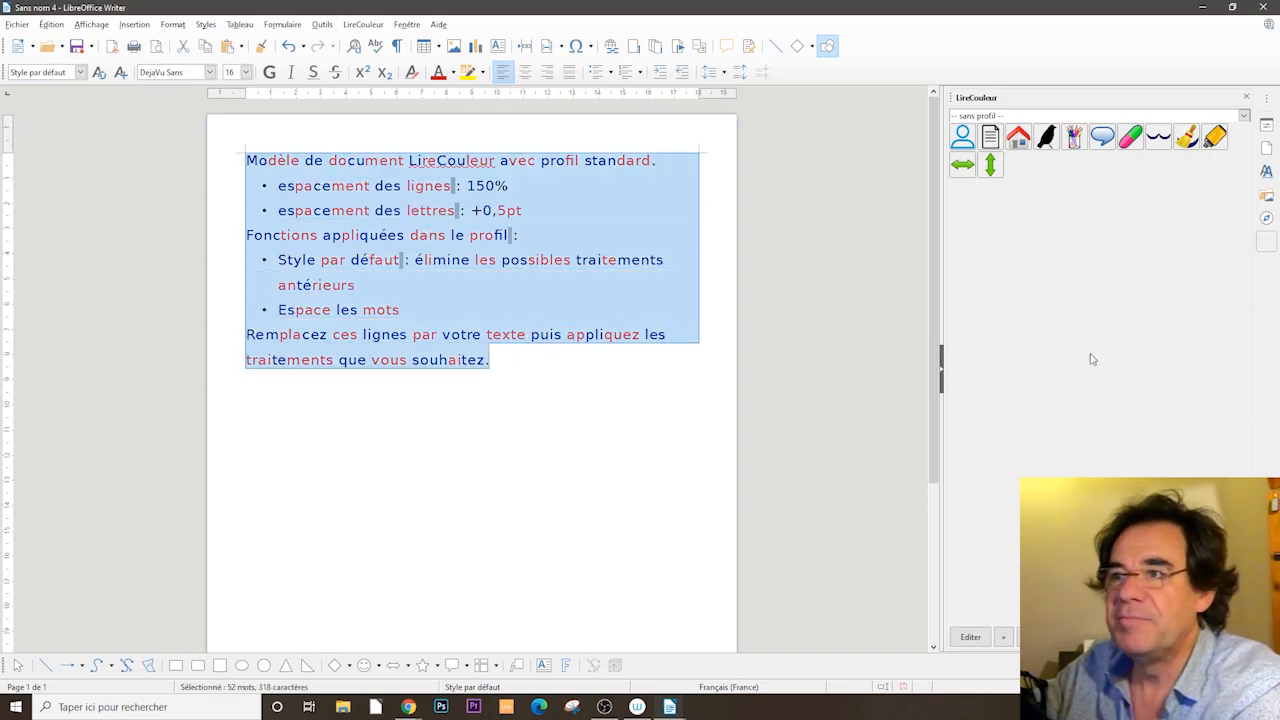
left_click(1046, 136)
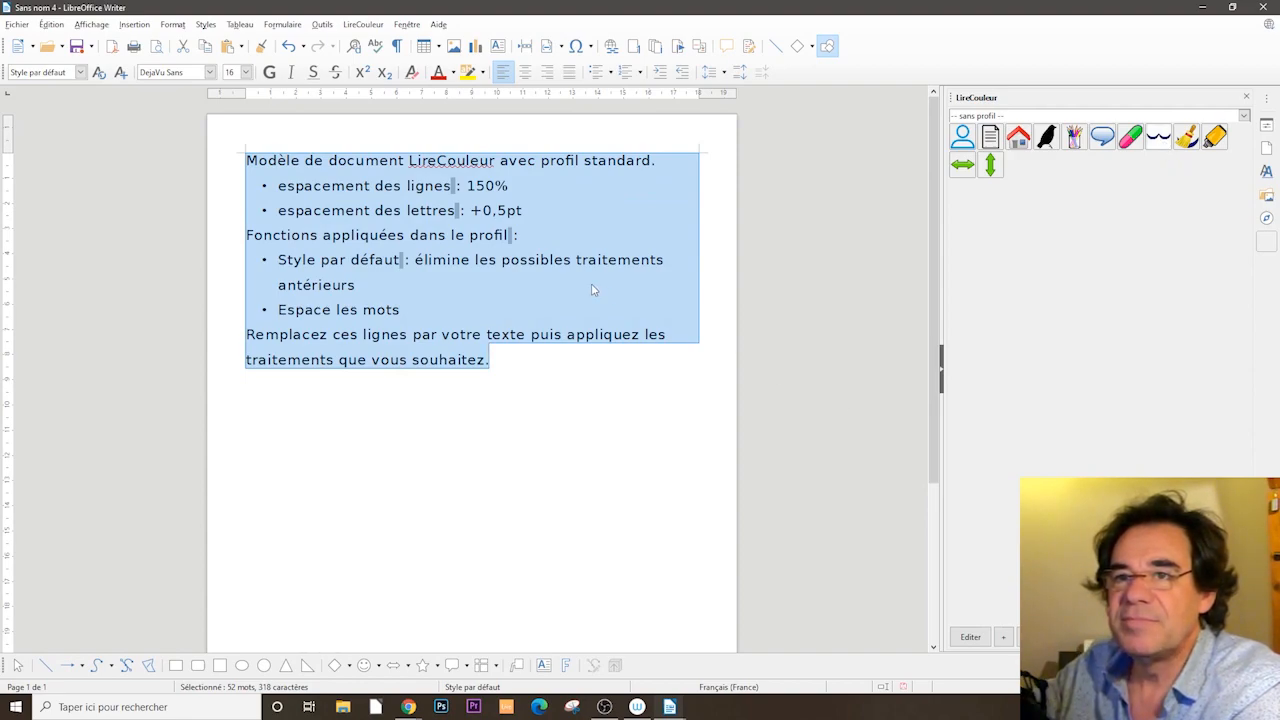
left_click(619, 211)
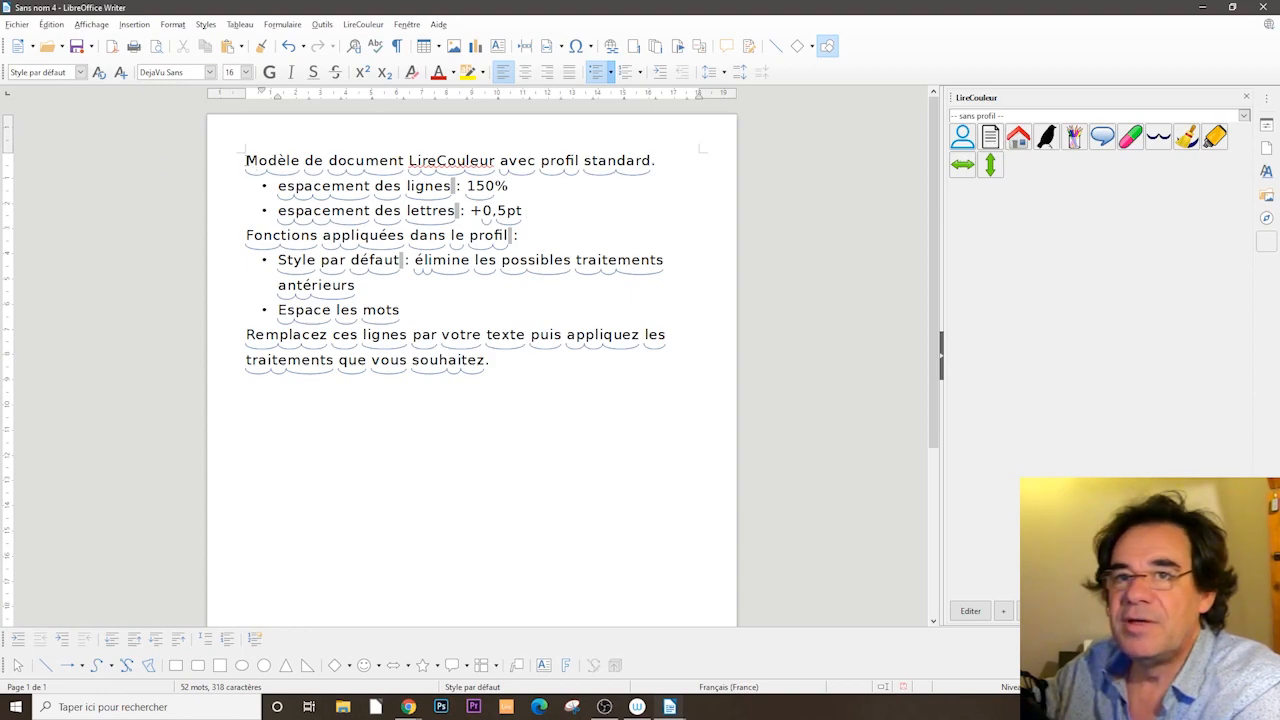
Step: Colour the lines of the whole text alternately in green and red, and widen the spaces between its words
key("ctrl+a")
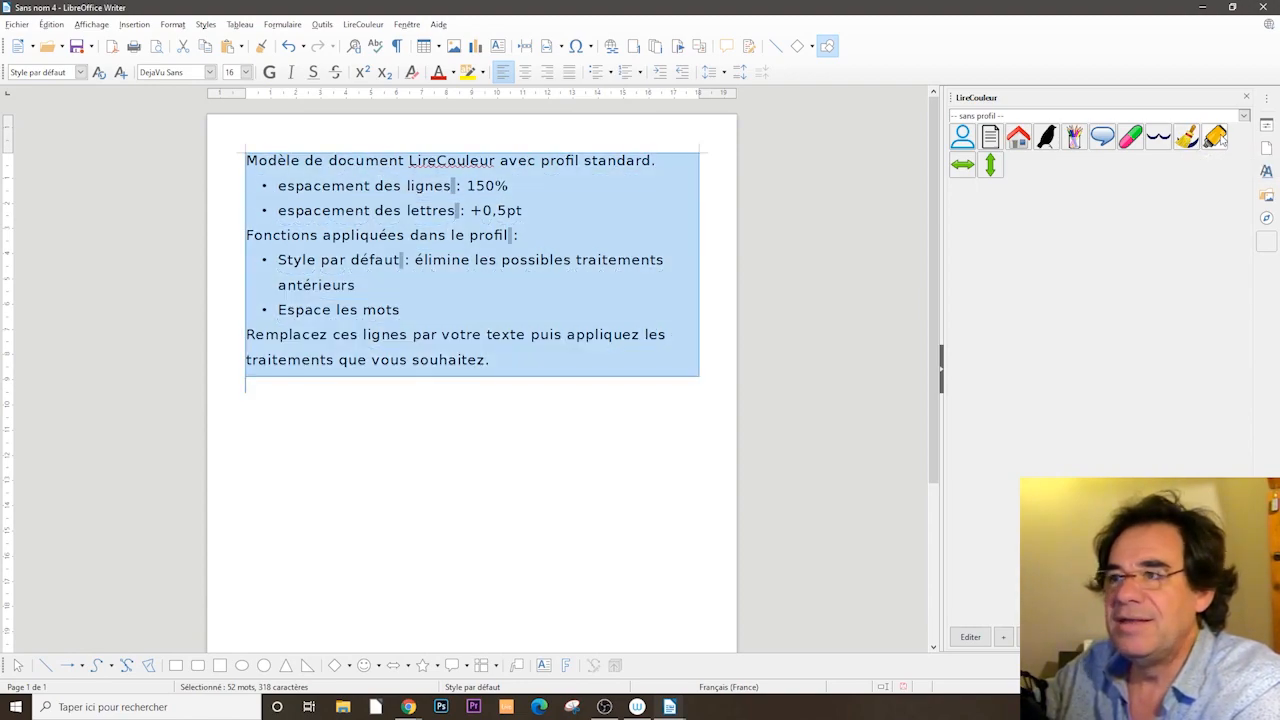
left_click(1216, 137)
left_click(549, 212)
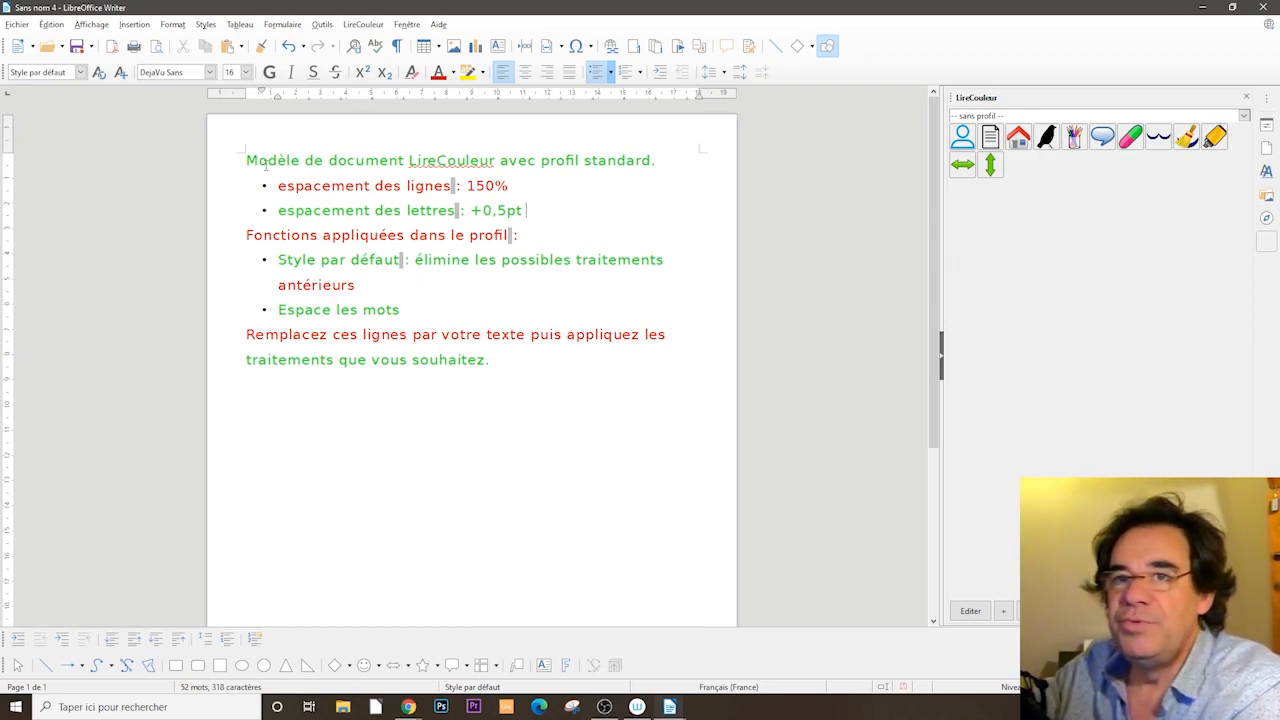
left_click_drag(246, 155, 560, 352)
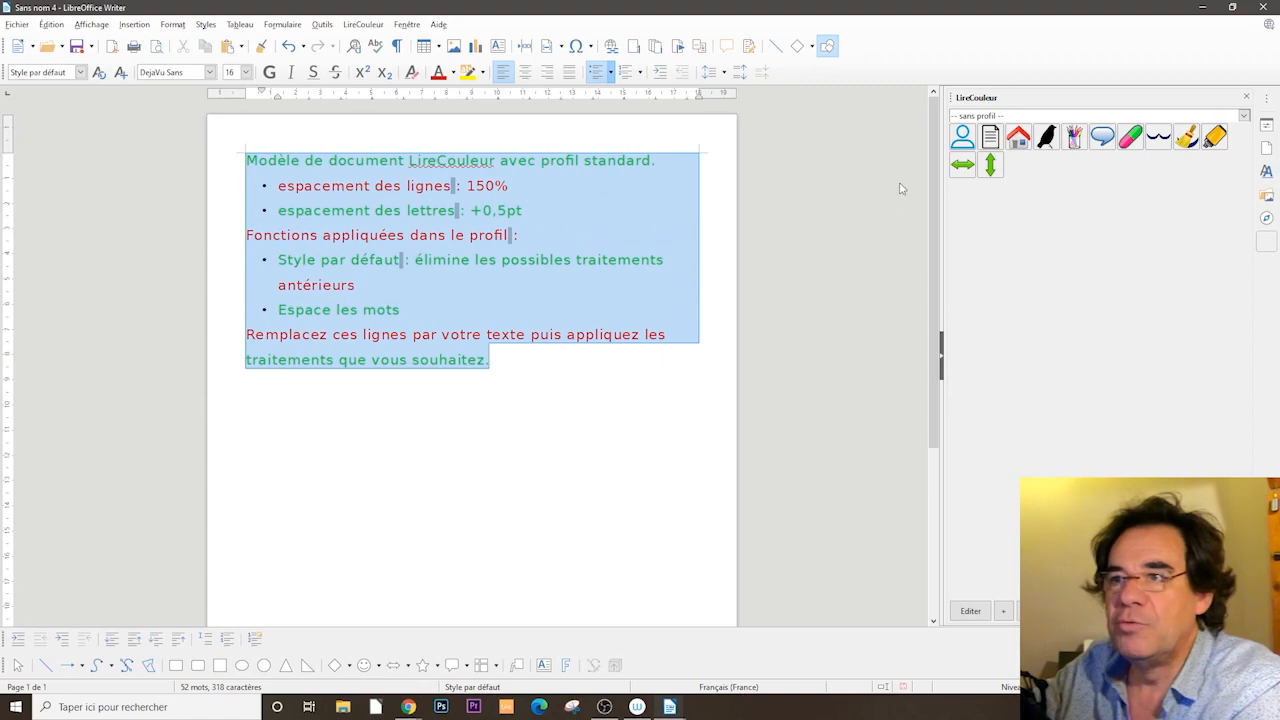
left_click(963, 166)
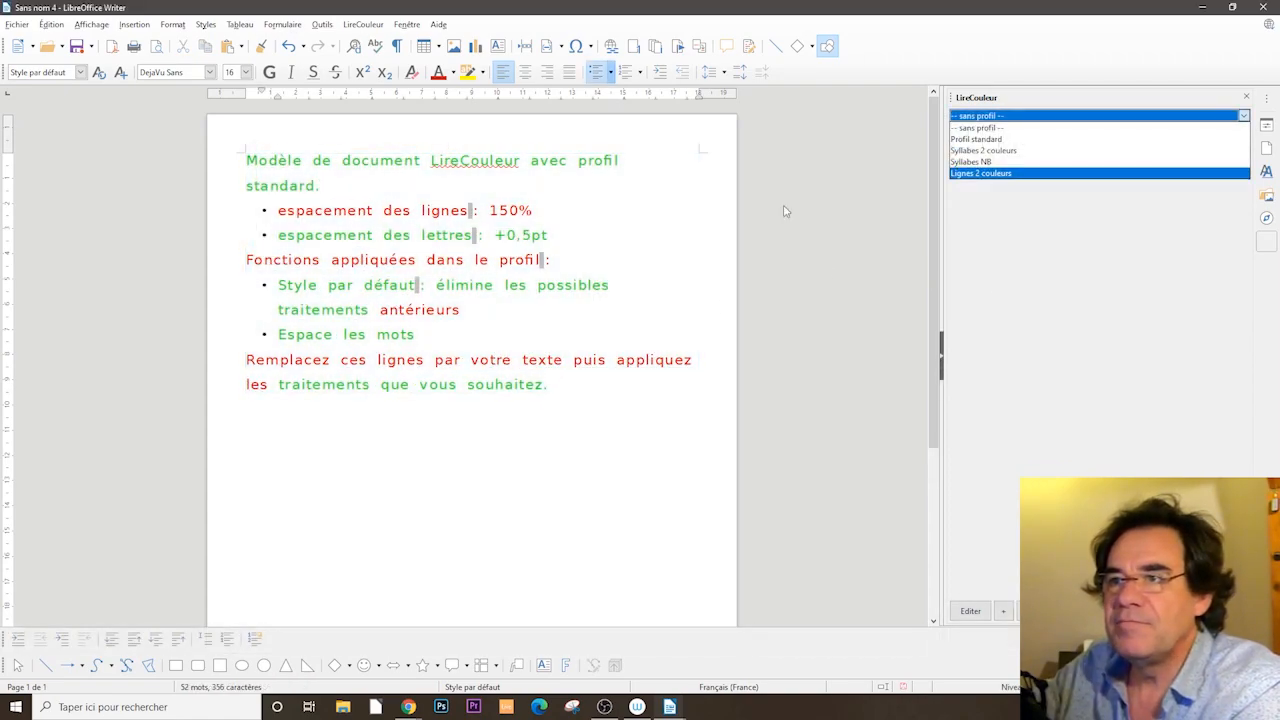
Step: Review the full list of LireCouleur functions available for the document
left_click(363, 27)
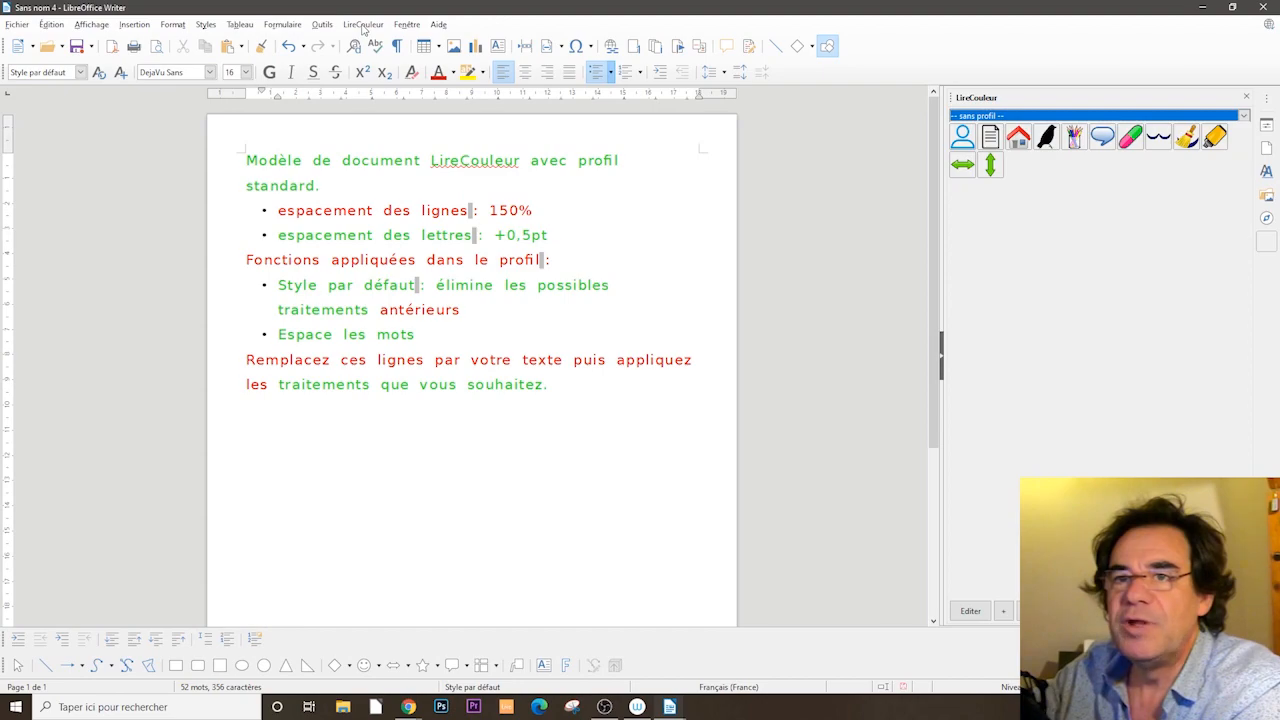
left_click(363, 27)
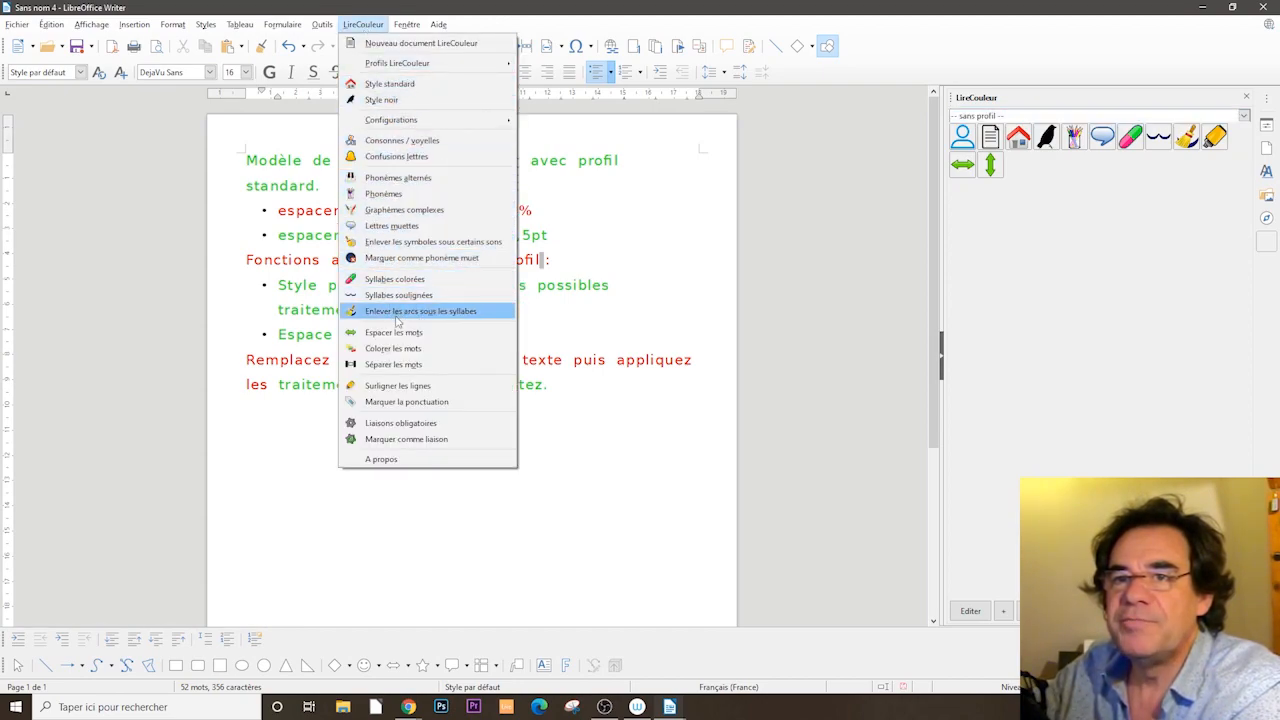
left_click(407, 439)
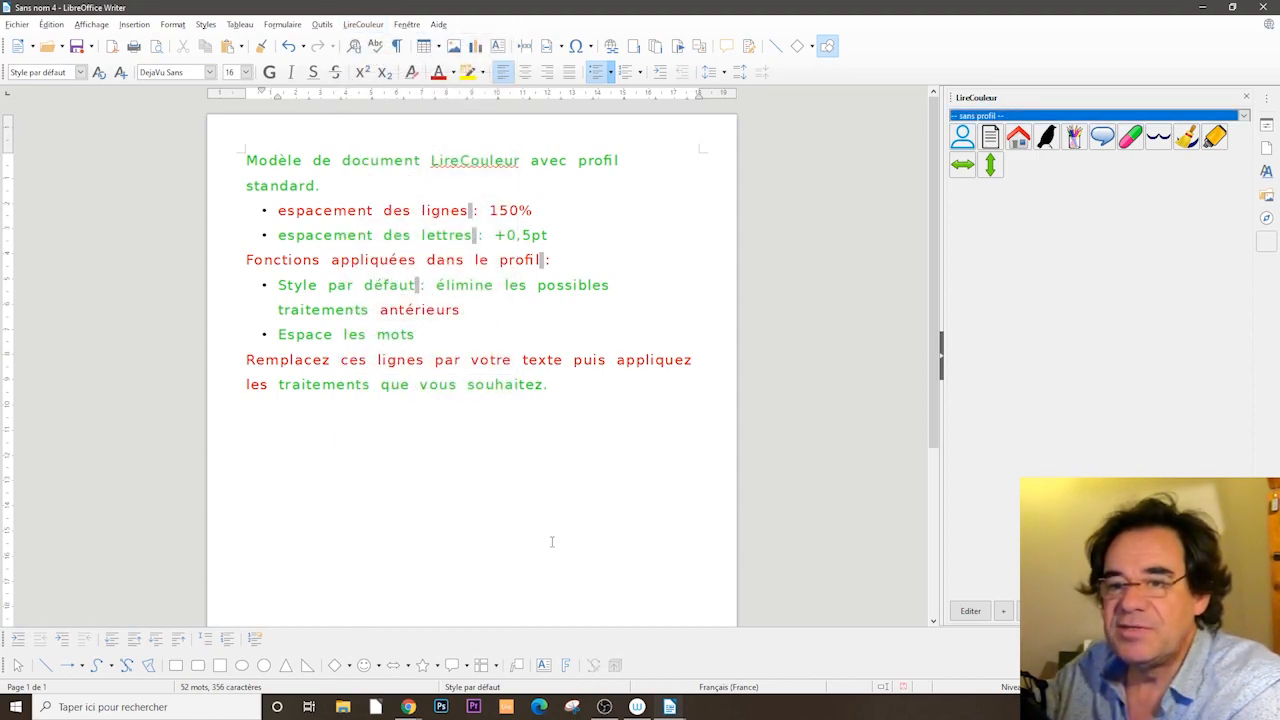
Step: Switch to the LireCouleur website in Chrome and open its online web editor
mouse_move(406, 708)
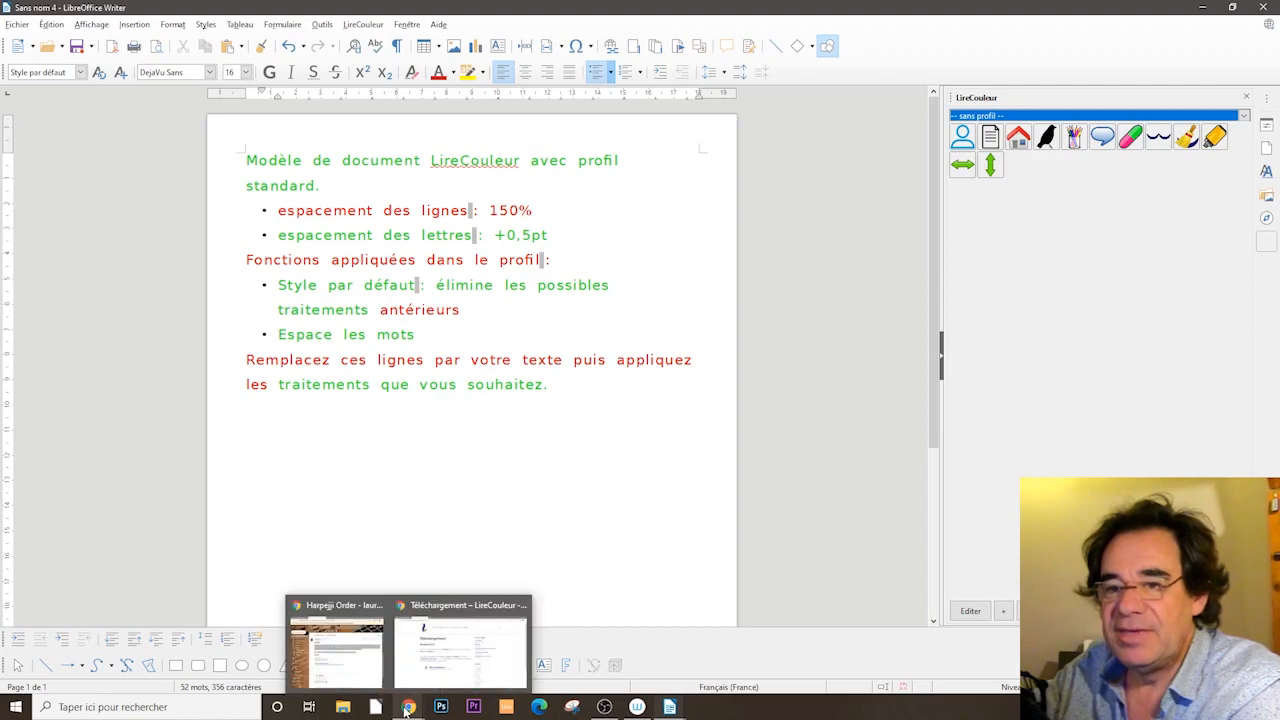
left_click(460, 650)
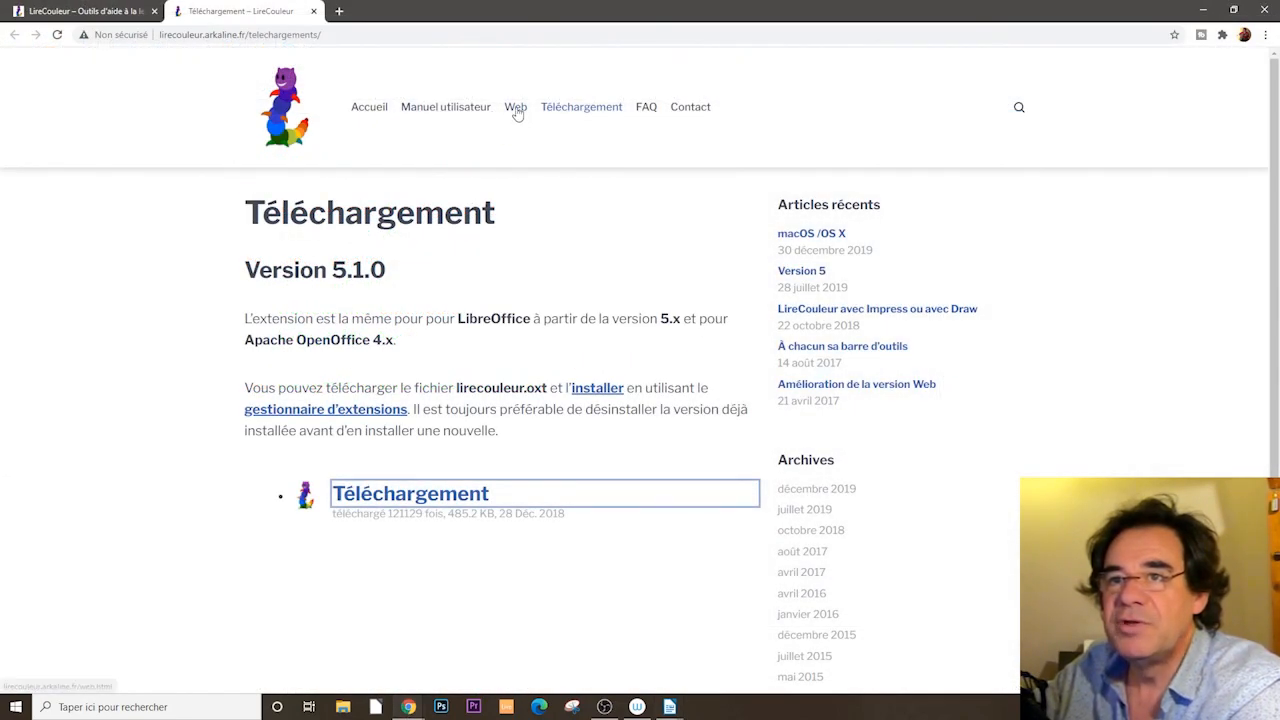
left_click(516, 110)
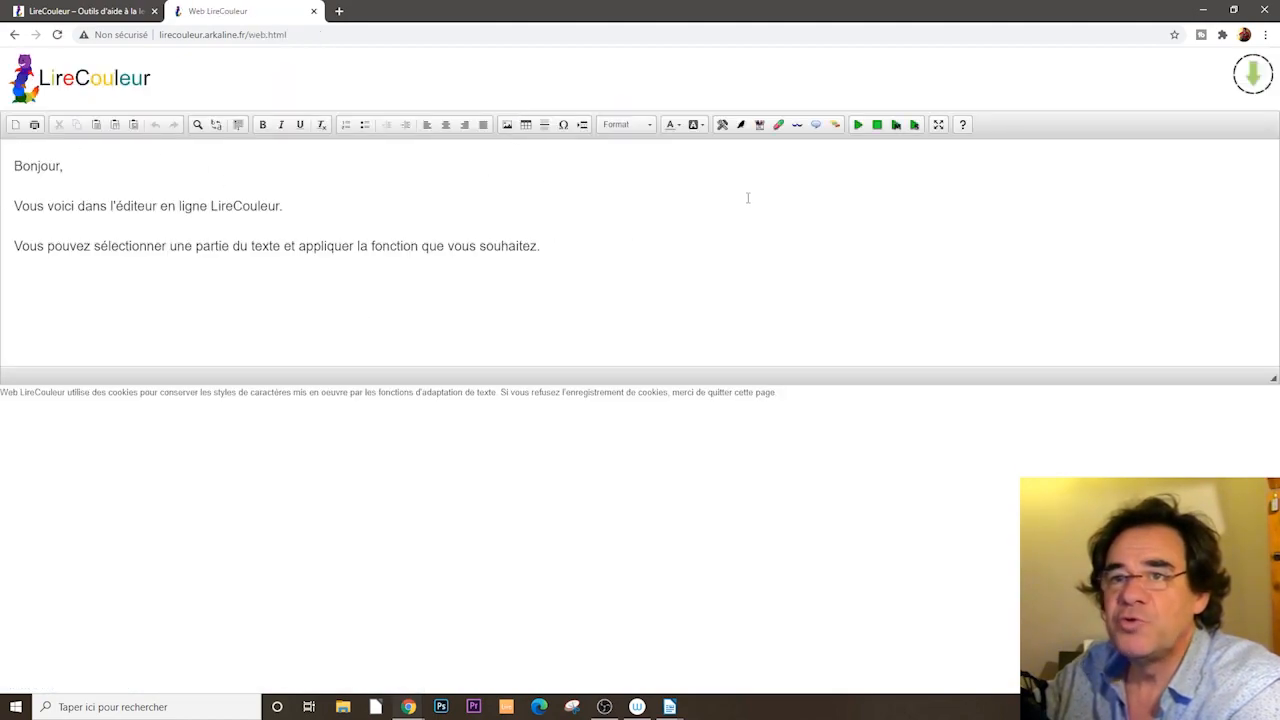
Step: Apply coloured syllables to the whole sample text of the online editor, and replace them with arcs under the syllables
left_click(593, 237)
key("ctrl+a")
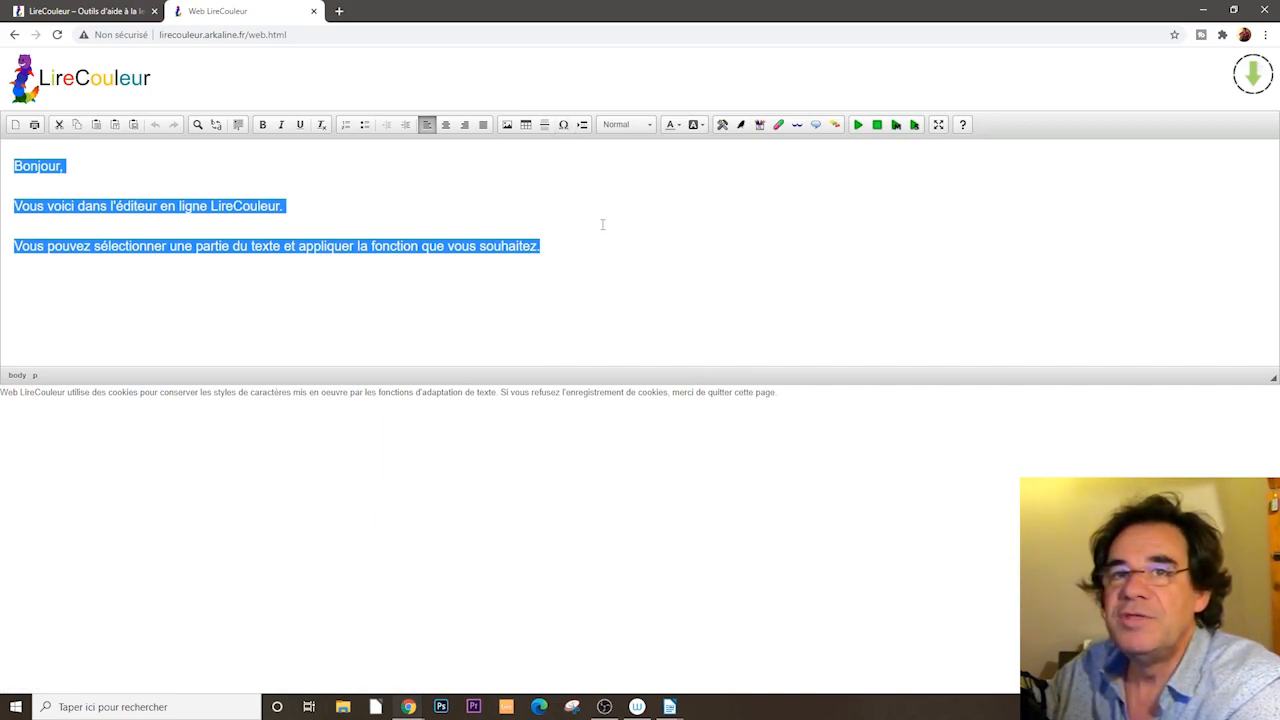
left_click(778, 124)
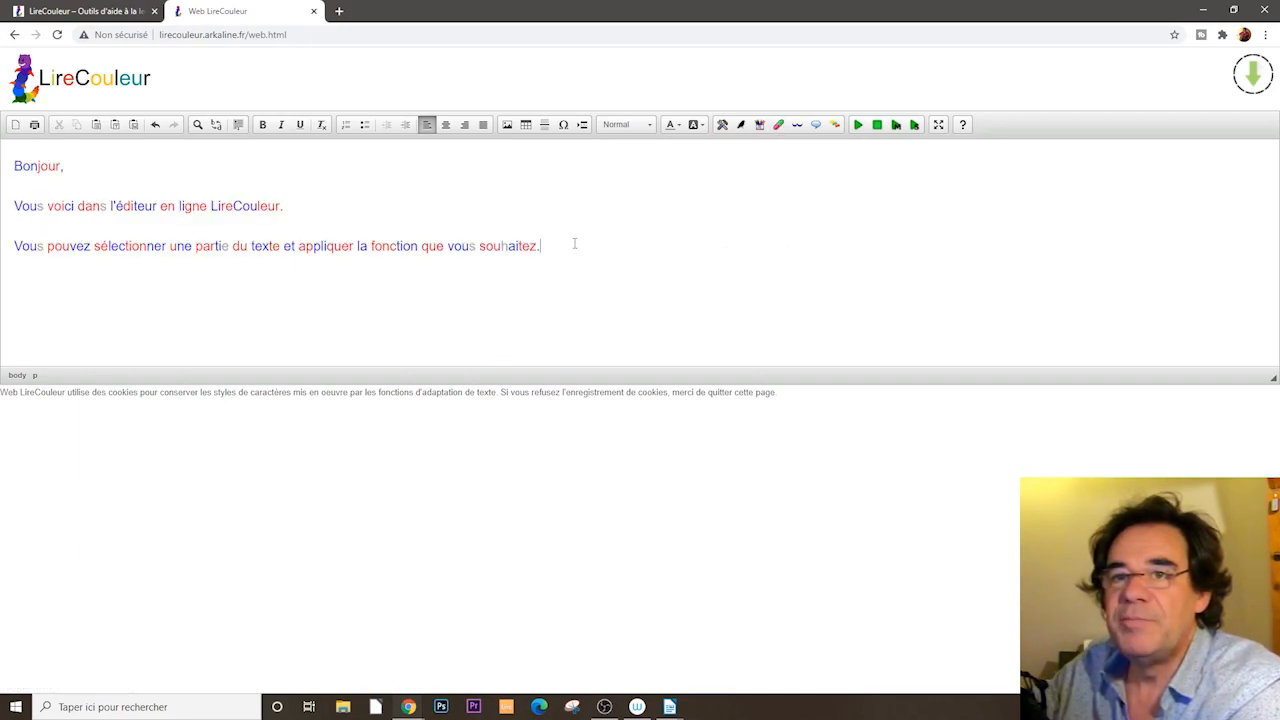
left_click_drag(575, 243, 754, 157)
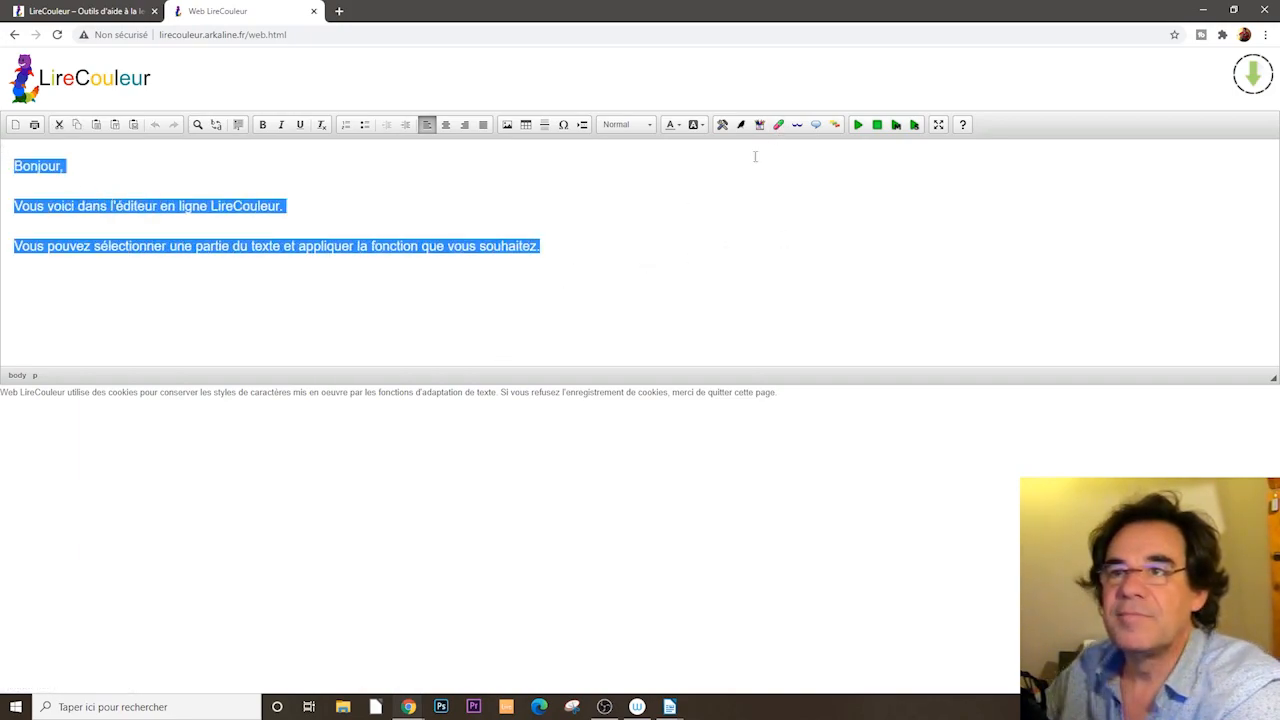
left_click(799, 126)
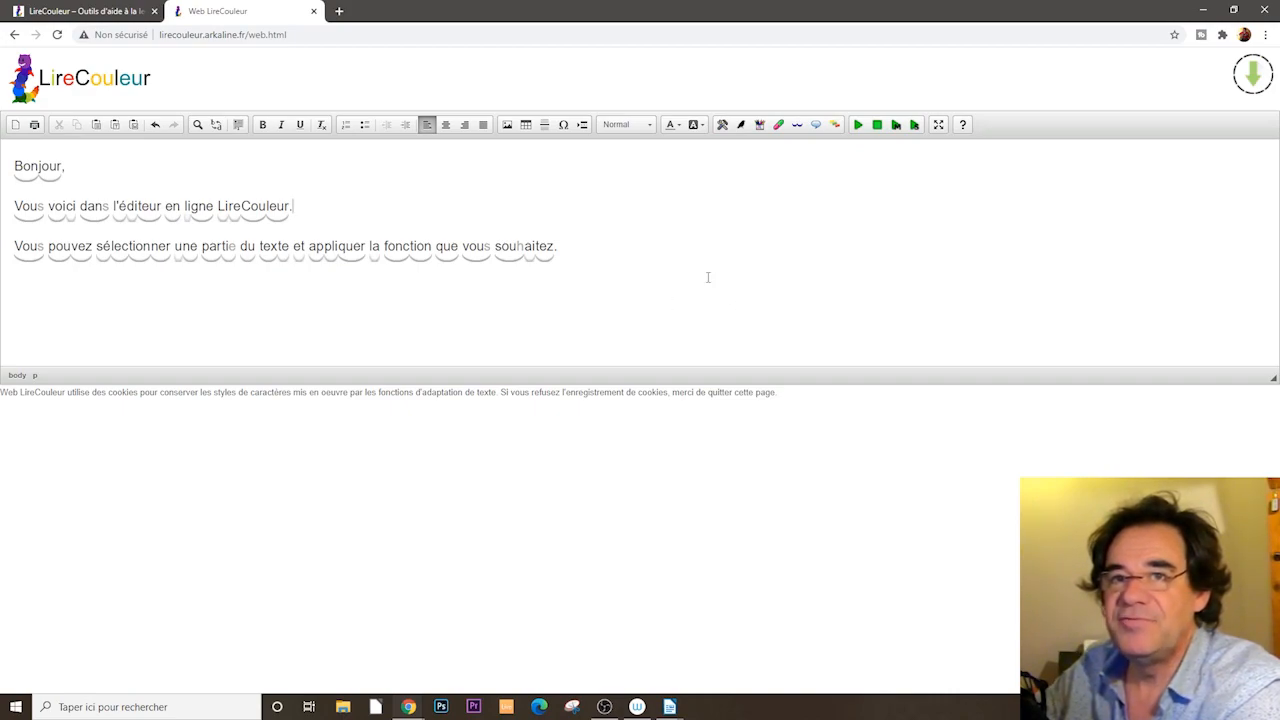
Step: Have the whole sample text read aloud, and replace it with the centred sentence "On peut écrire ce qu'on veut", selected in full
left_click_drag(591, 245, 14, 163)
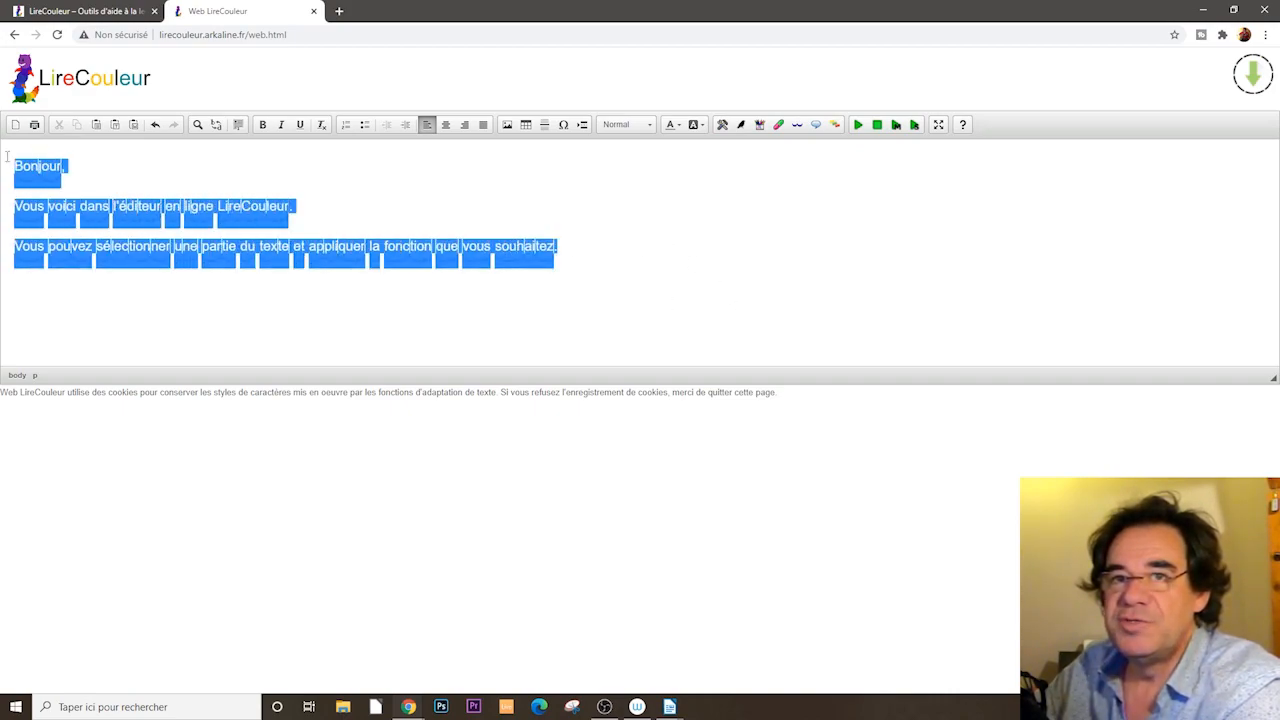
left_click(859, 130)
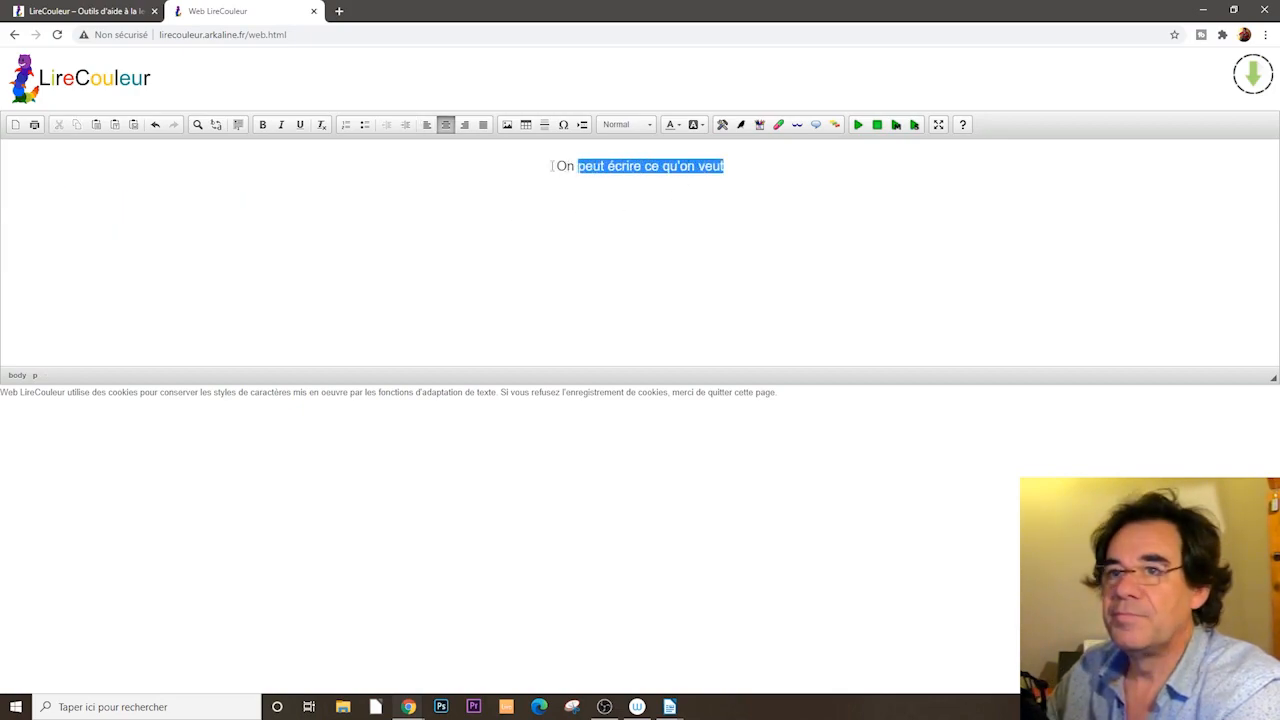
left_click_drag(552, 166, 549, 166)
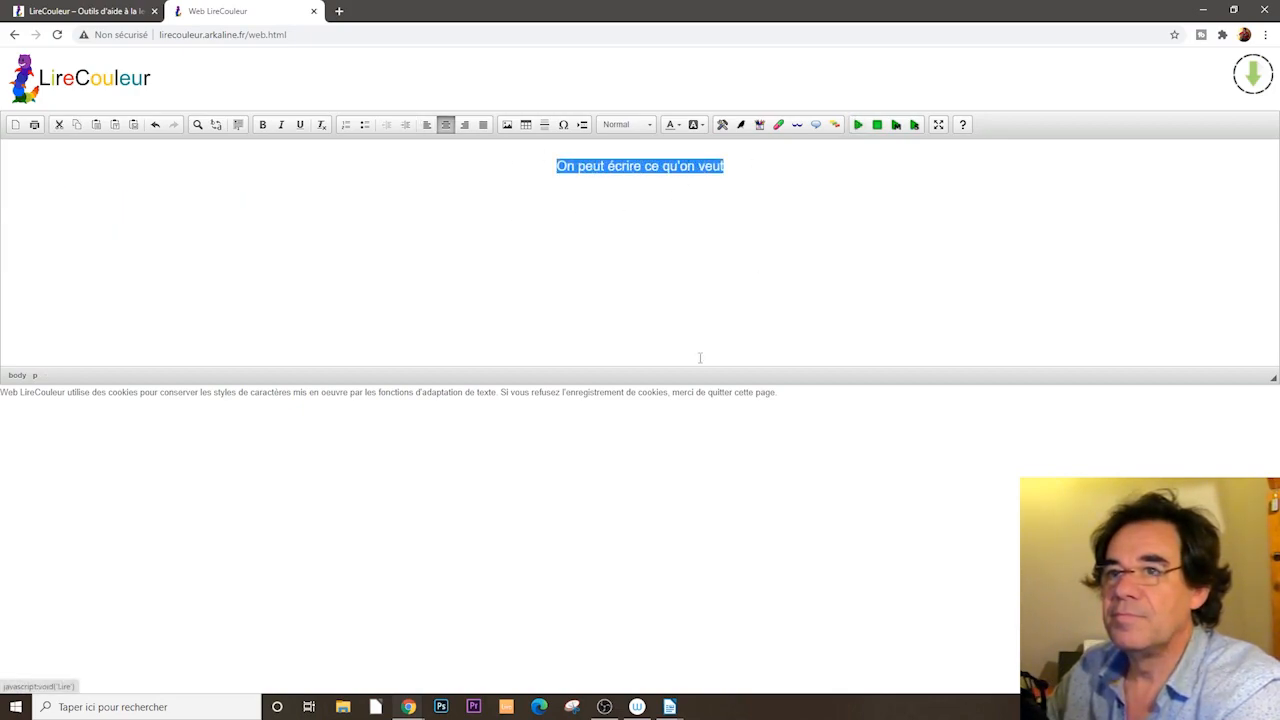